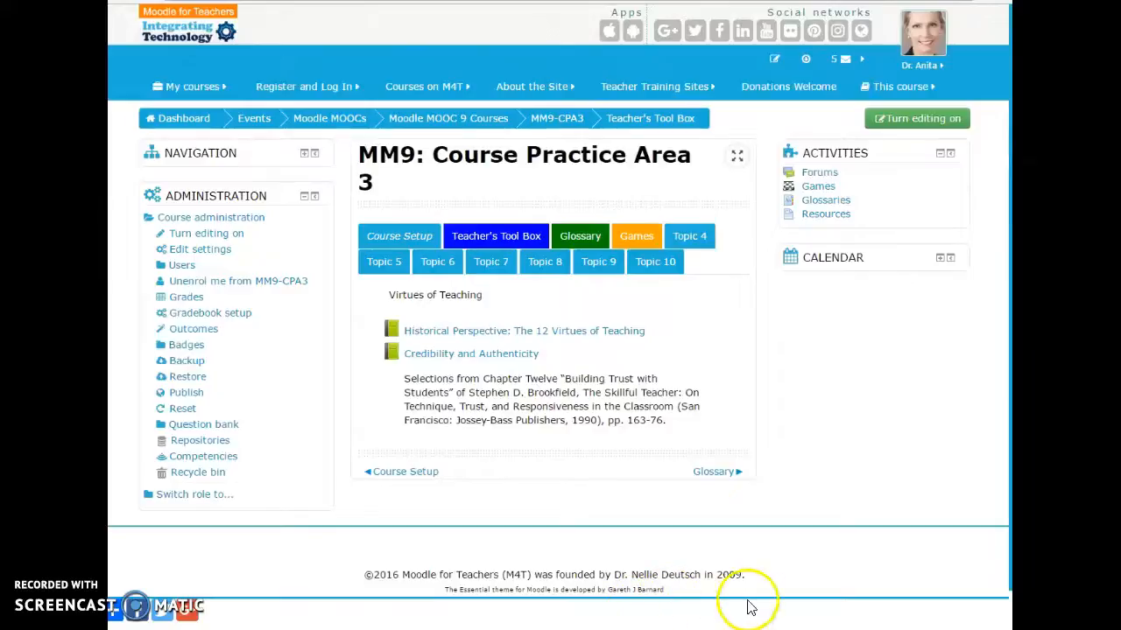
- Turn on editing for the course and open its Glossary section
left_click(932, 118)
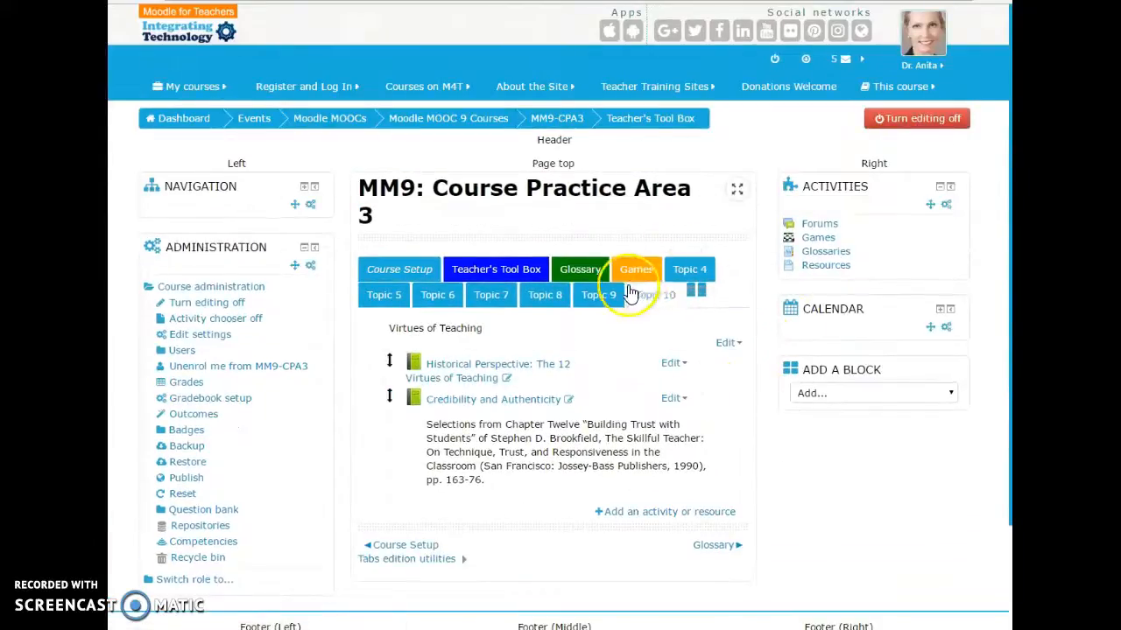
left_click(585, 271)
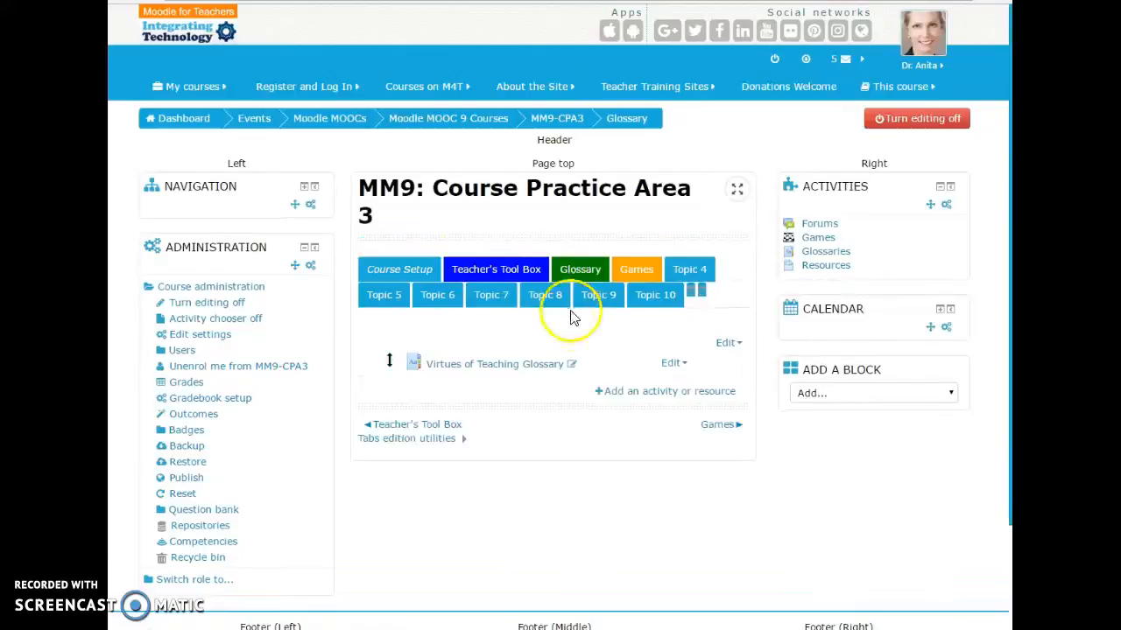
- Review the Glossary section's name, summary, level and colour settings, and leave them without saving
left_click(725, 343)
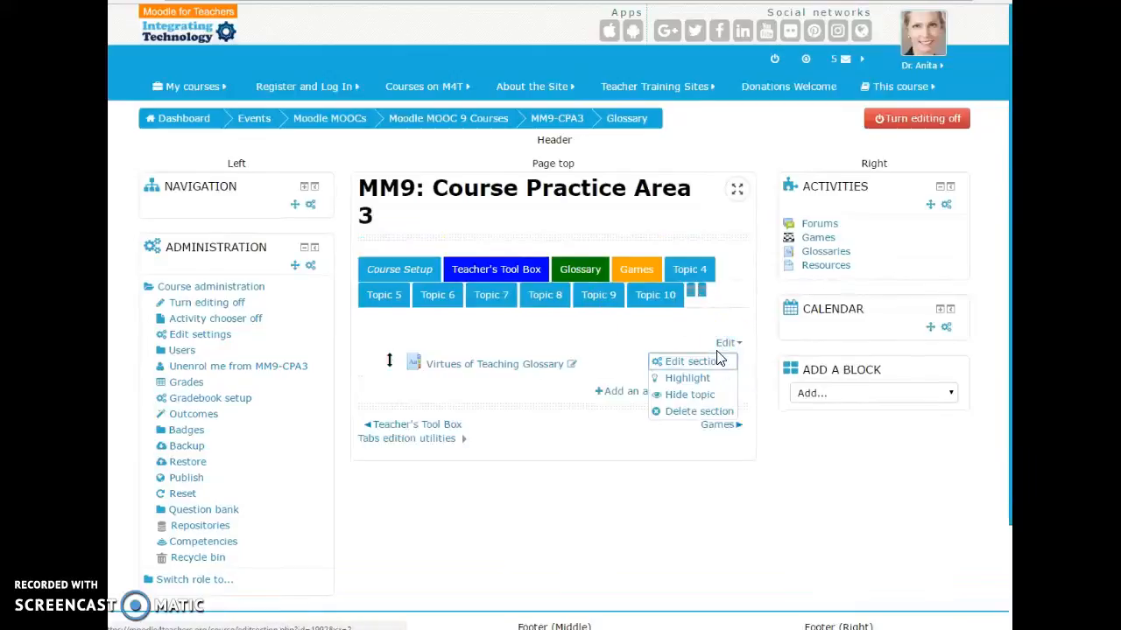
left_click(688, 366)
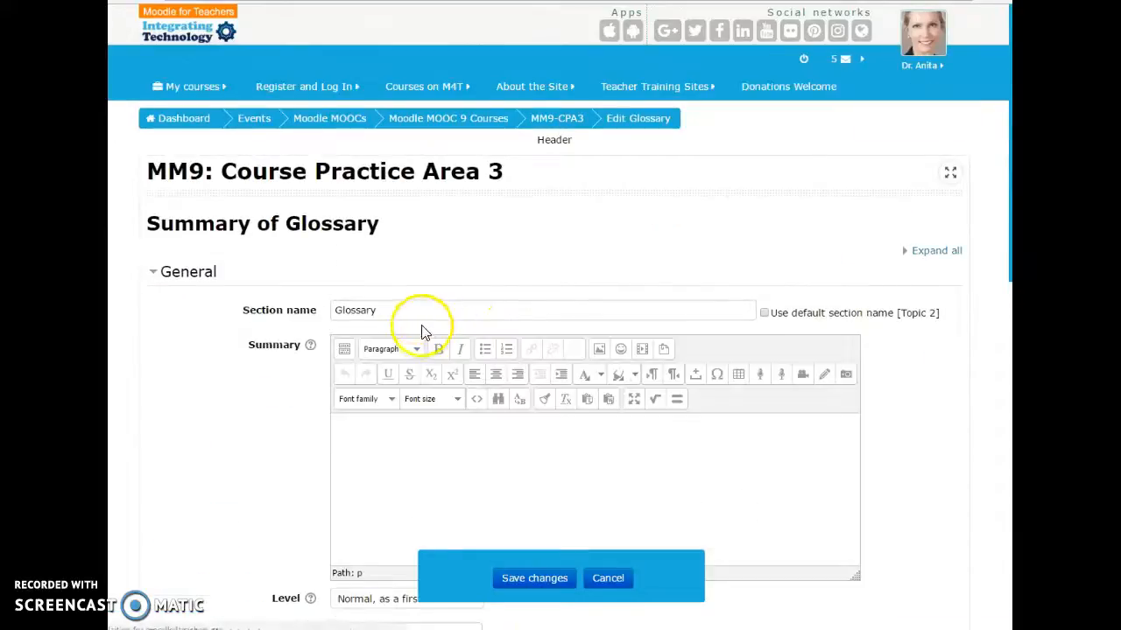
left_click(258, 430)
scroll(259, 432, "down", 5)
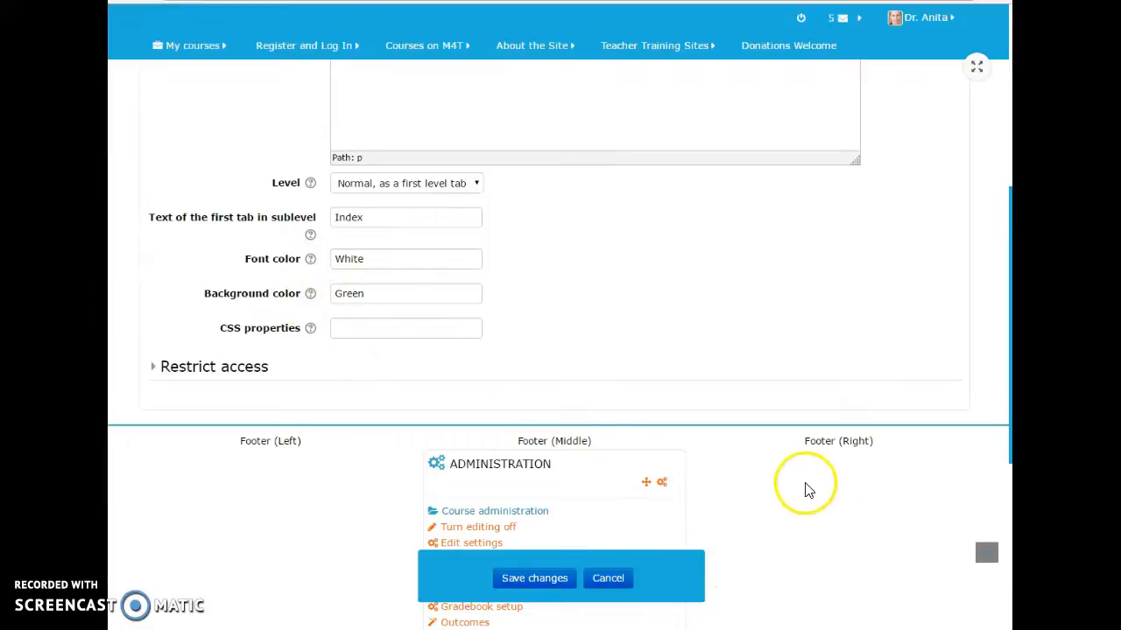
left_click(610, 578)
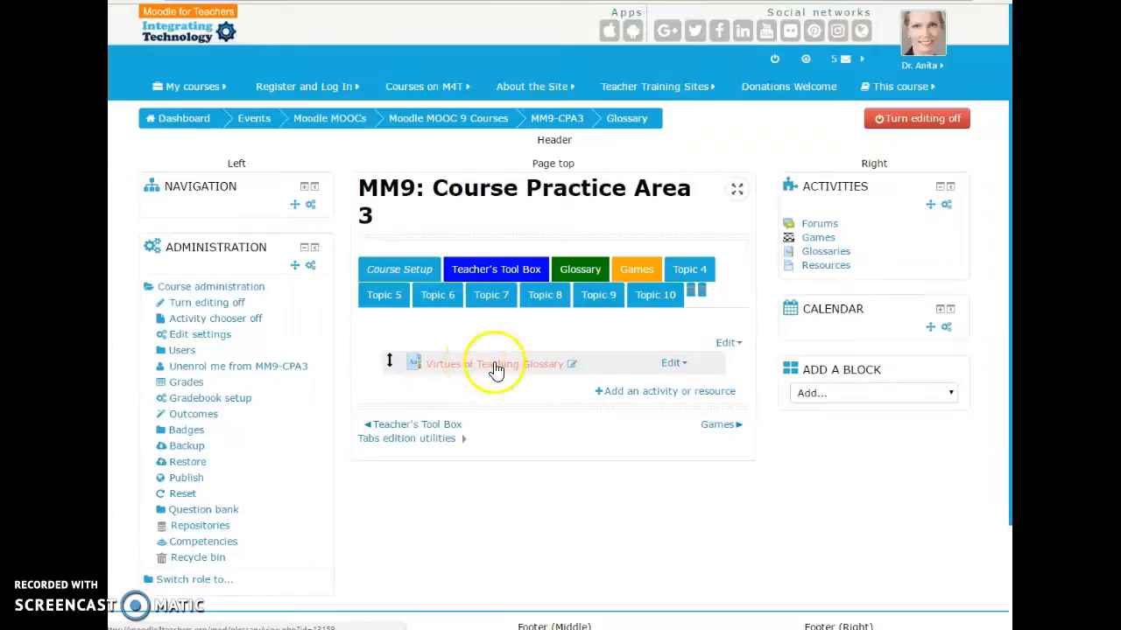
- Select Glossary among the activities that can be added, read its description and online documentation, and close the documentation
left_click(660, 394)
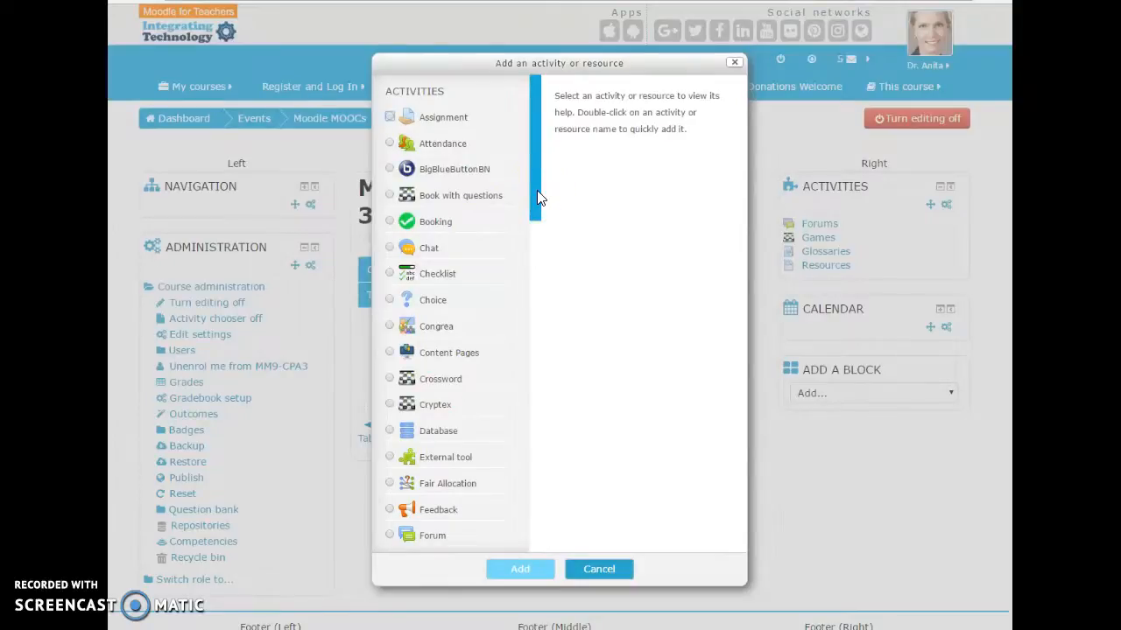
left_click_drag(537, 190, 520, 262)
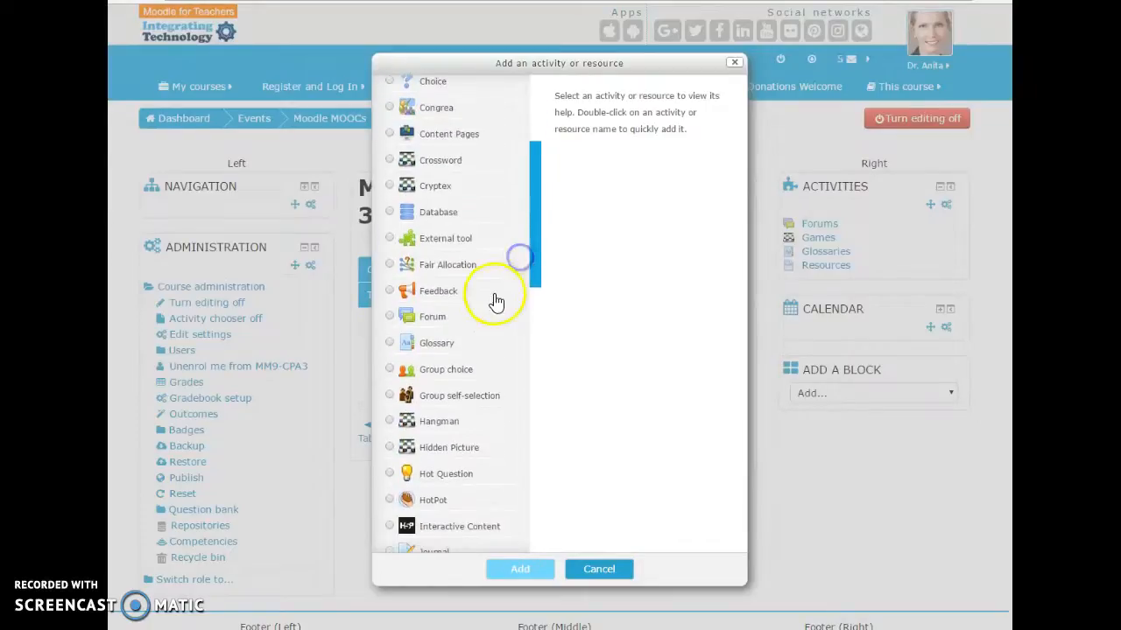
left_click(422, 348)
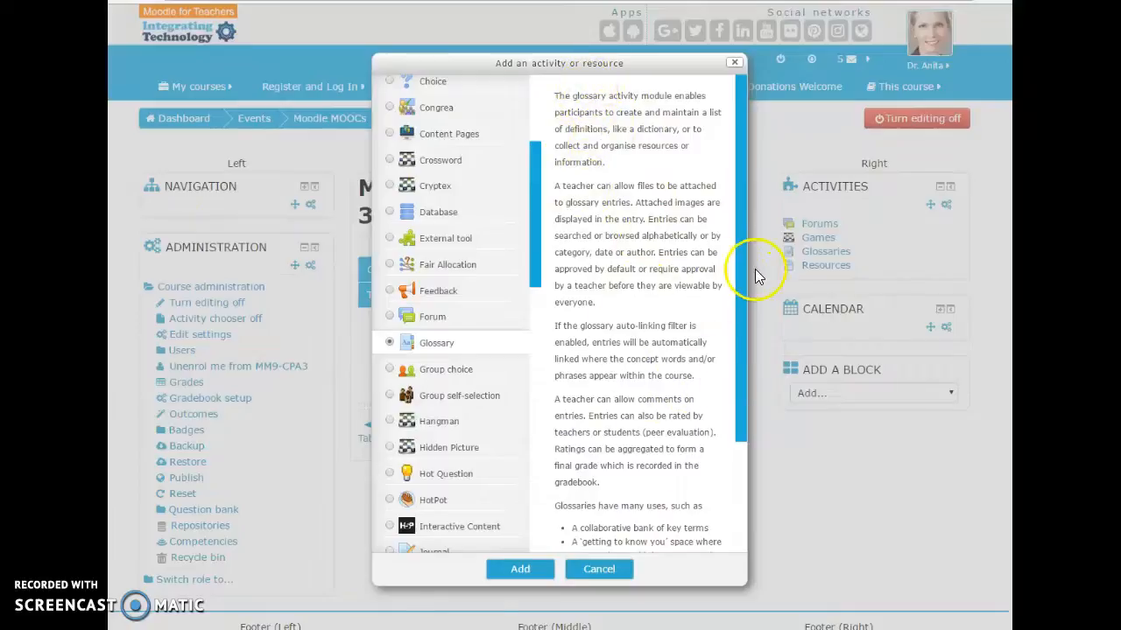
left_click_drag(748, 280, 760, 498)
left_click(732, 354)
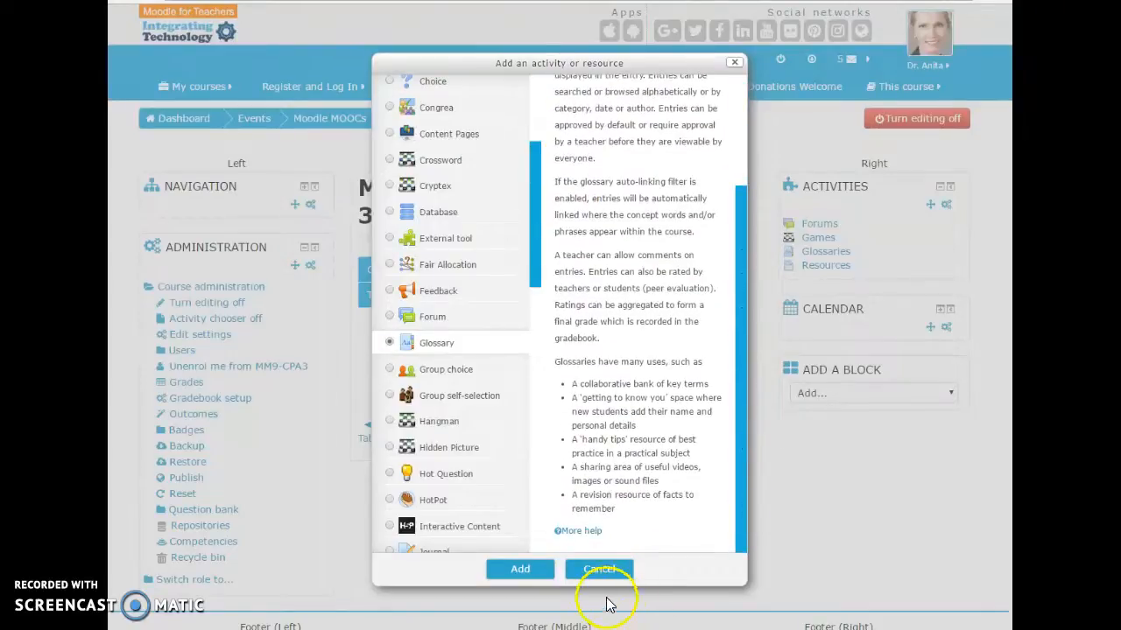
left_click(582, 532)
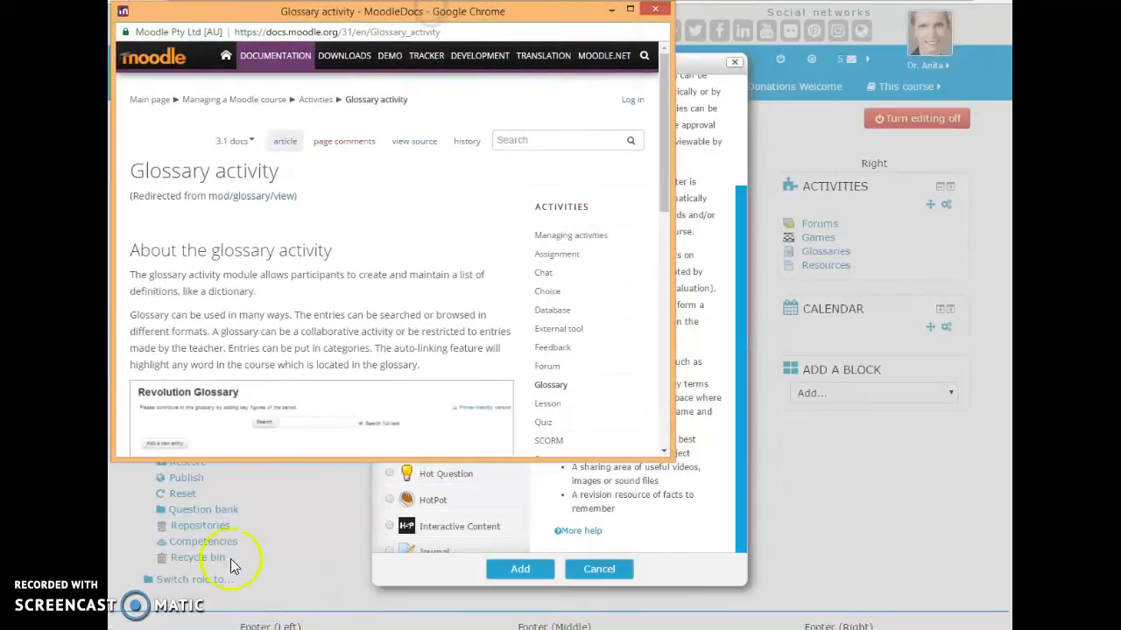
left_click(658, 10)
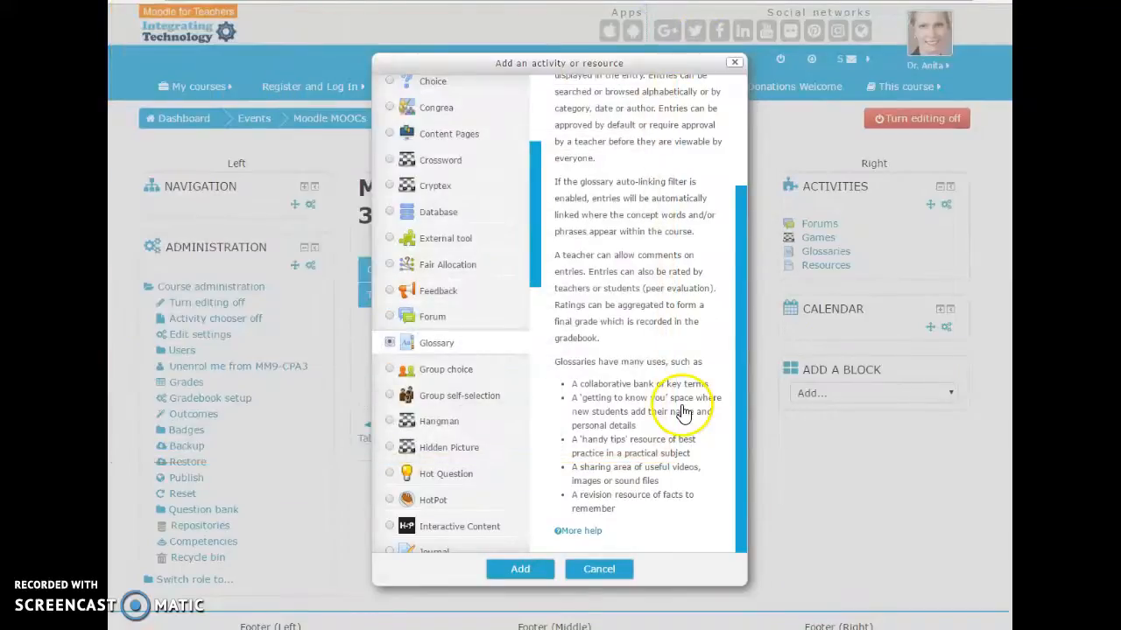
- Open the form for adding a new glossary to the Glossary section and cancel it
left_click(523, 573)
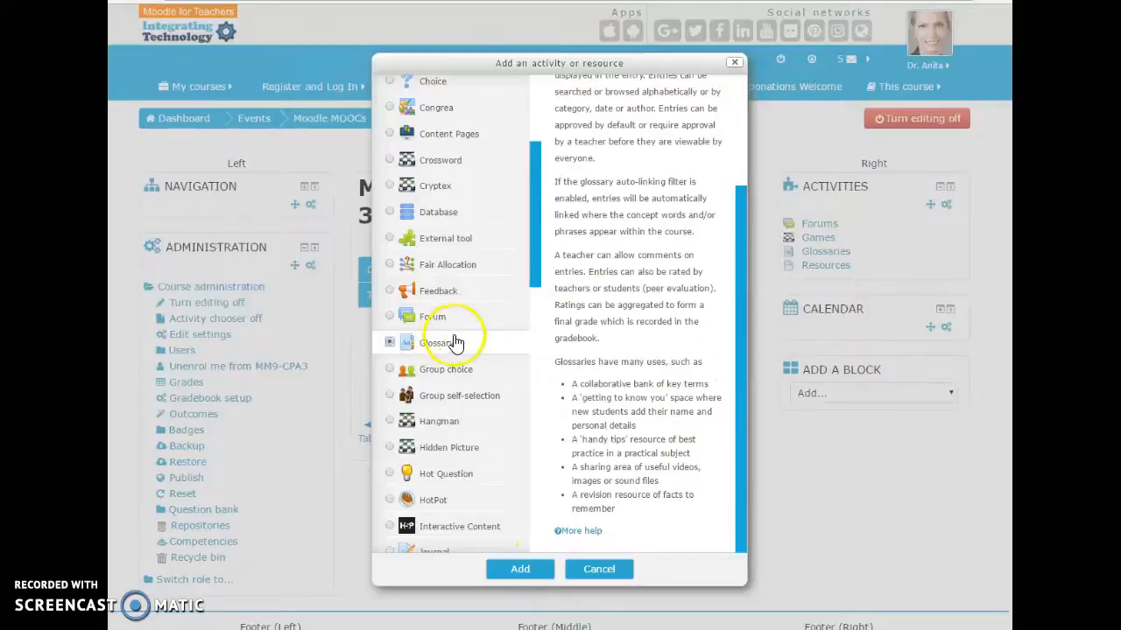
left_click(521, 574)
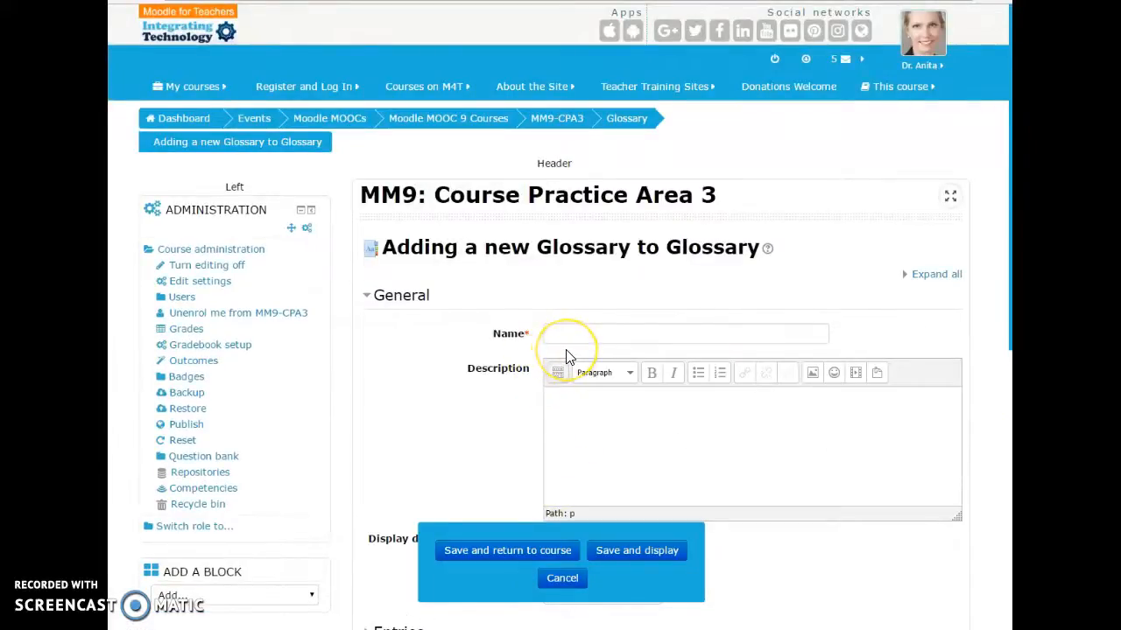
left_click(556, 336)
left_click(576, 579)
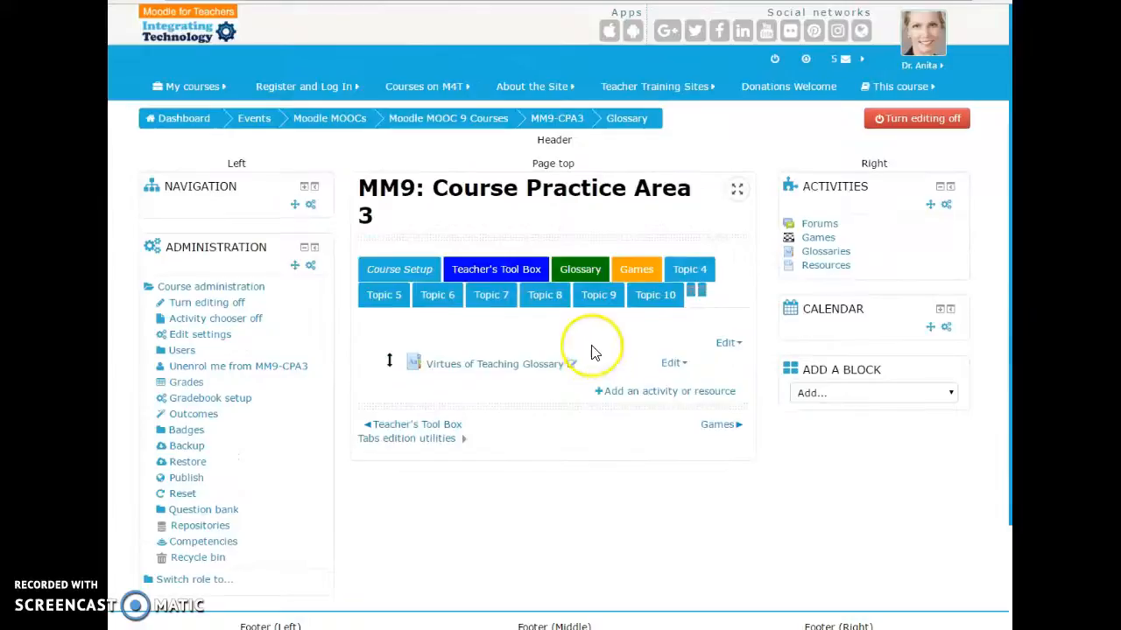
- Open the settings of the Virtues of Teaching Glossary and examine its Entries and Appearance options
left_click(670, 364)
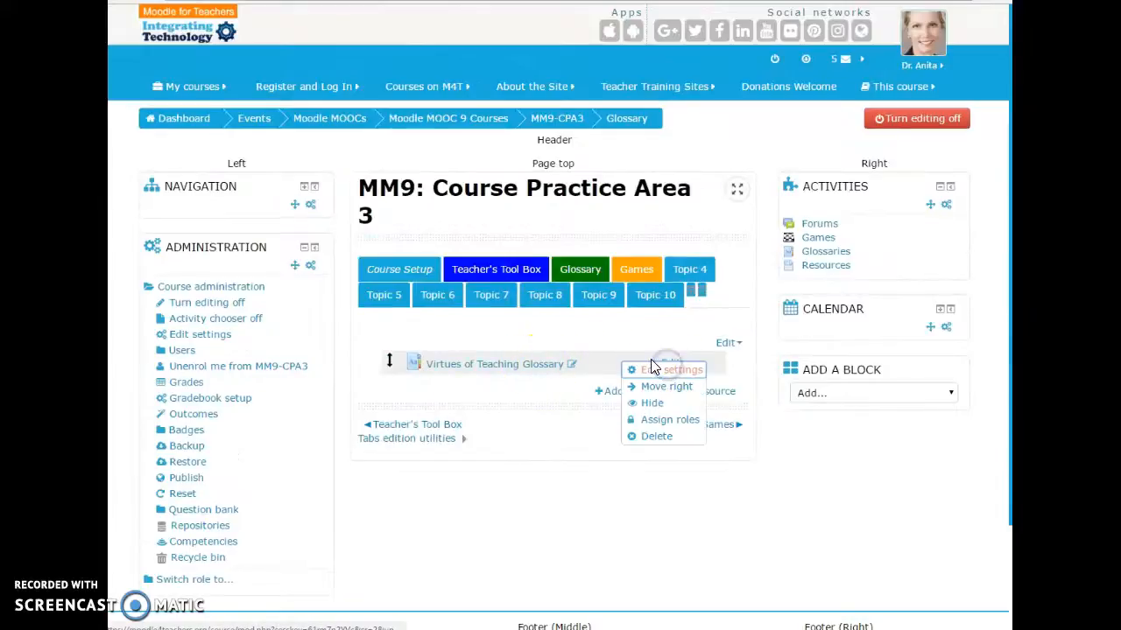
left_click(651, 366)
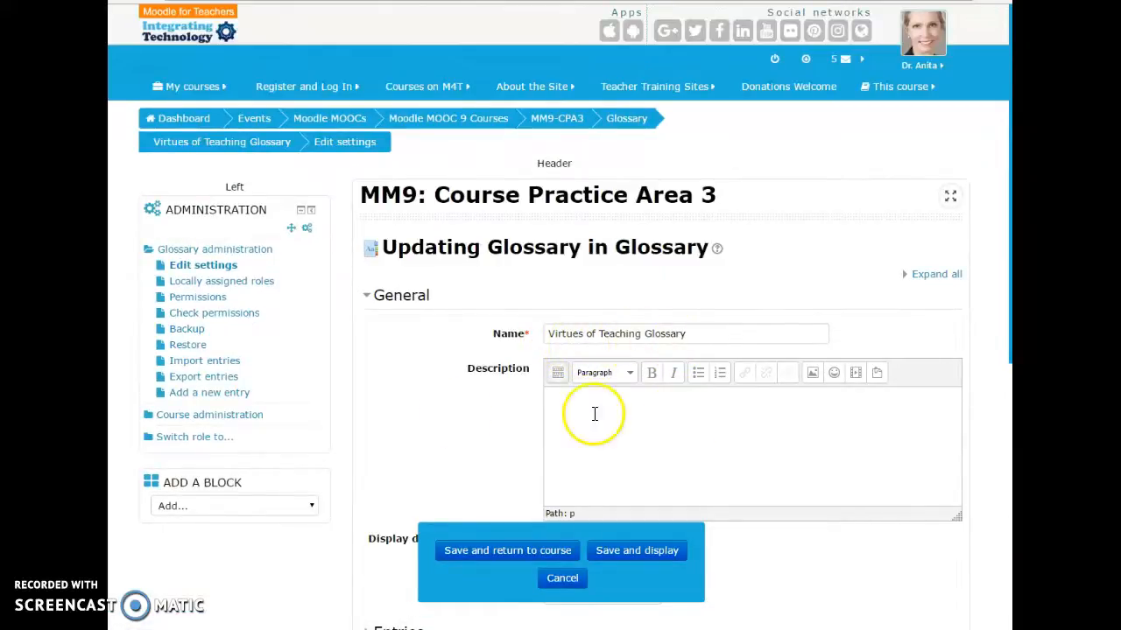
scroll(448, 419, "down", 3)
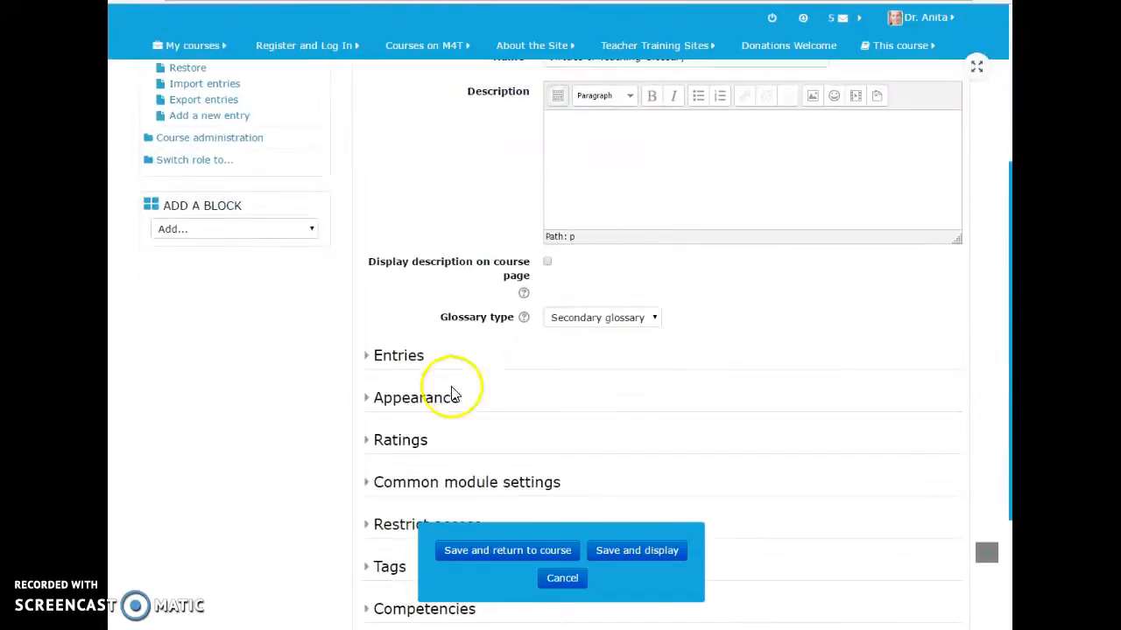
left_click(367, 357)
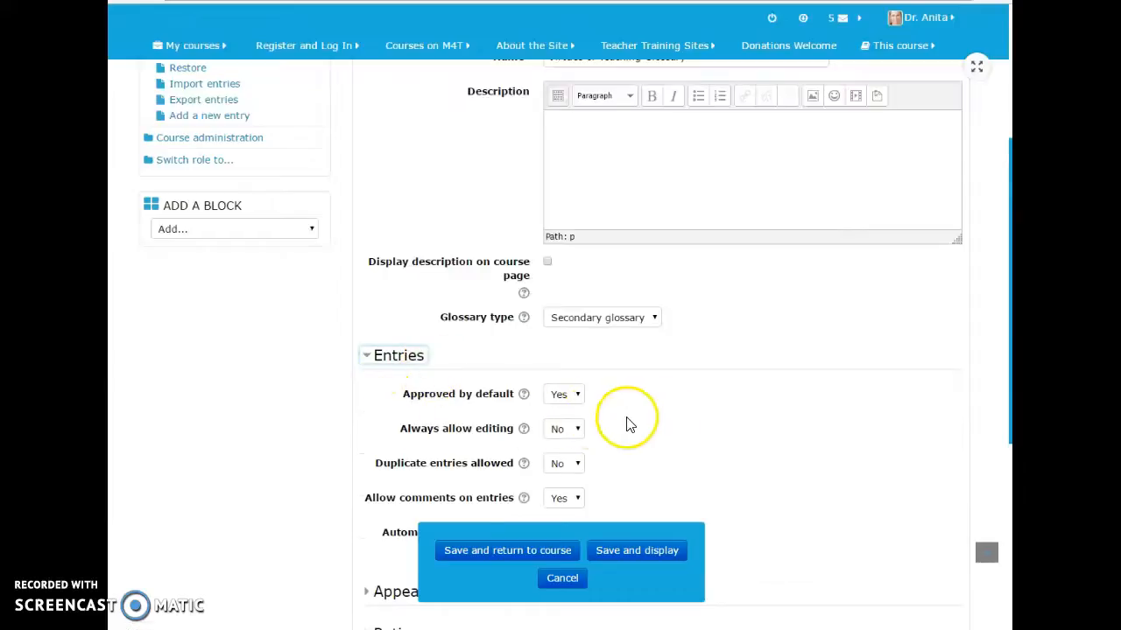
scroll(660, 423, "down", 4)
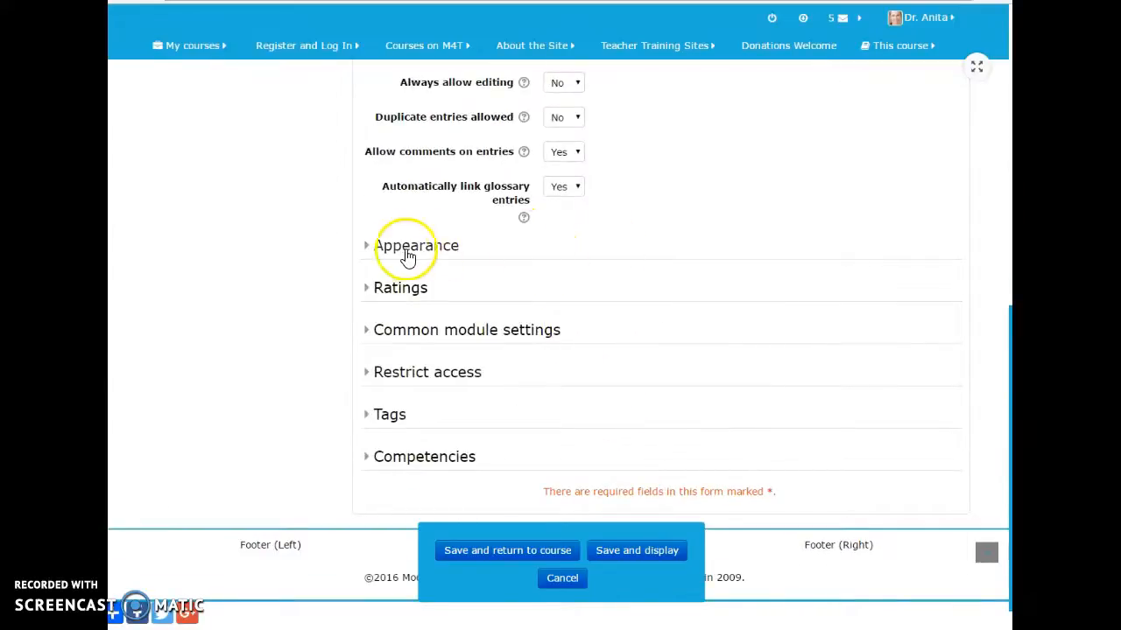
left_click(369, 247)
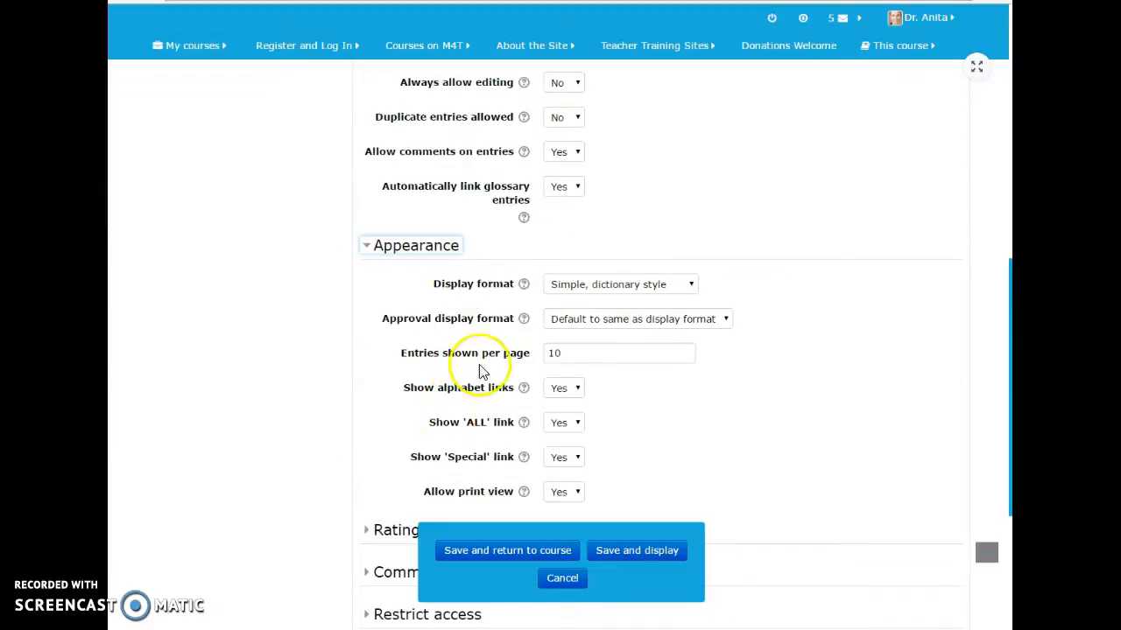
- Examine the glossary's Ratings and Common module settings, and leave the settings without saving
scroll(714, 437, "down", 3)
left_click(366, 323)
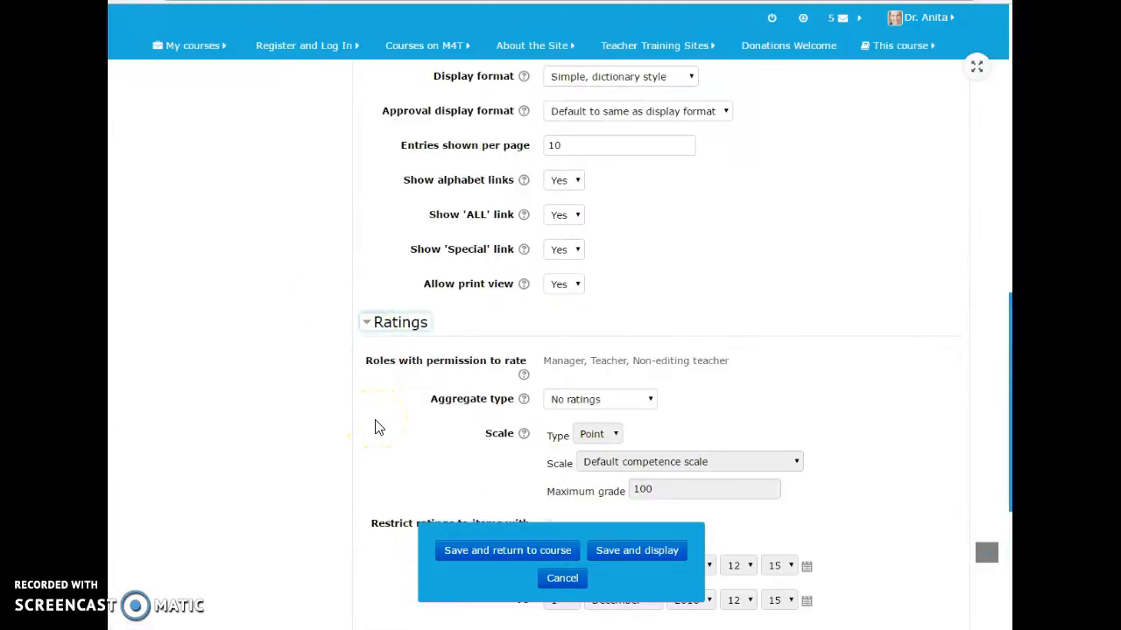
scroll(375, 427, "down", 2)
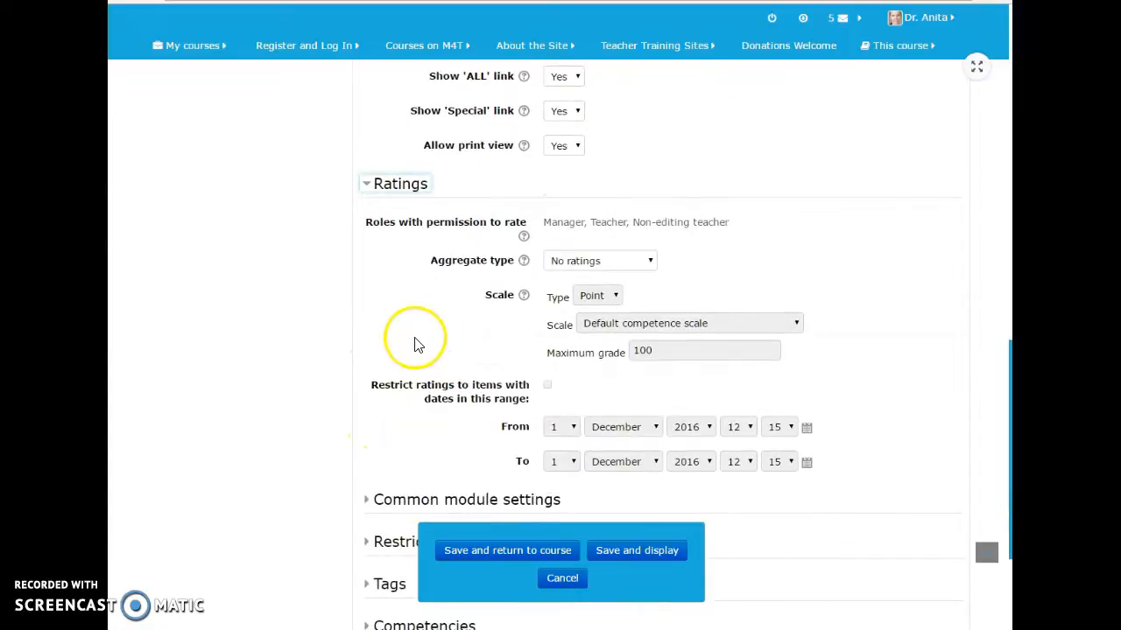
scroll(375, 403, "down", 2)
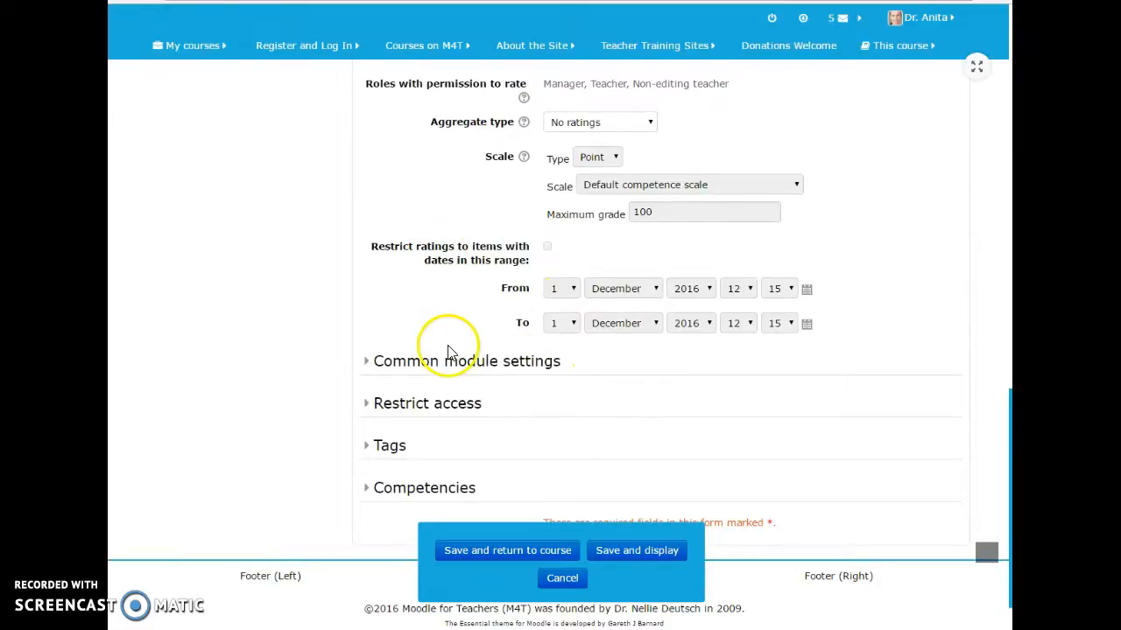
left_click(366, 366)
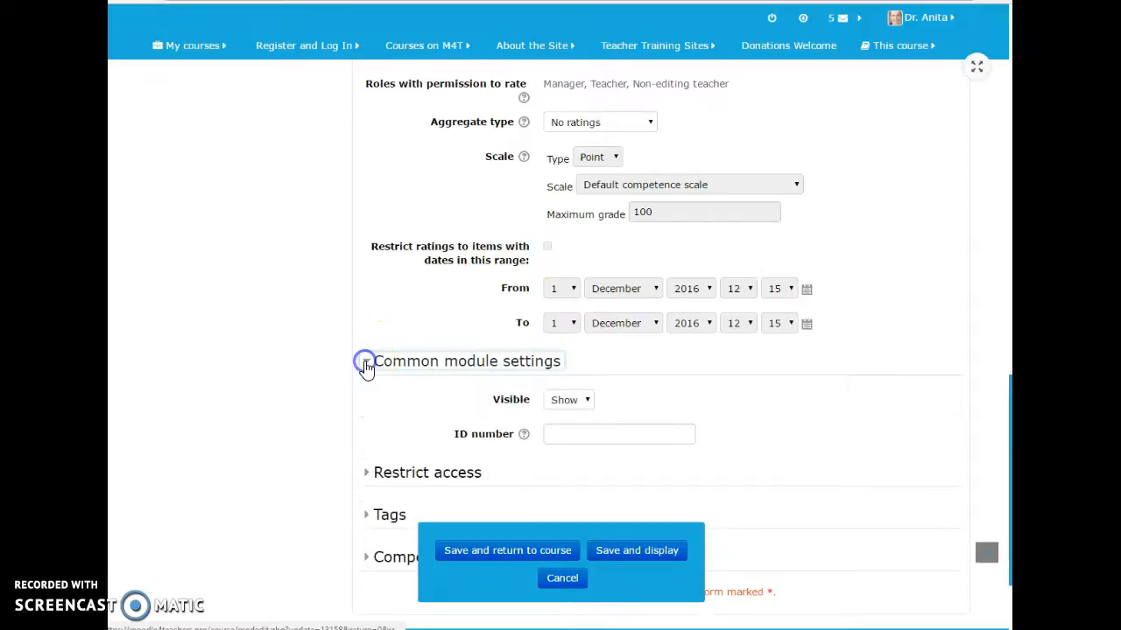
scroll(378, 374, "down", 3)
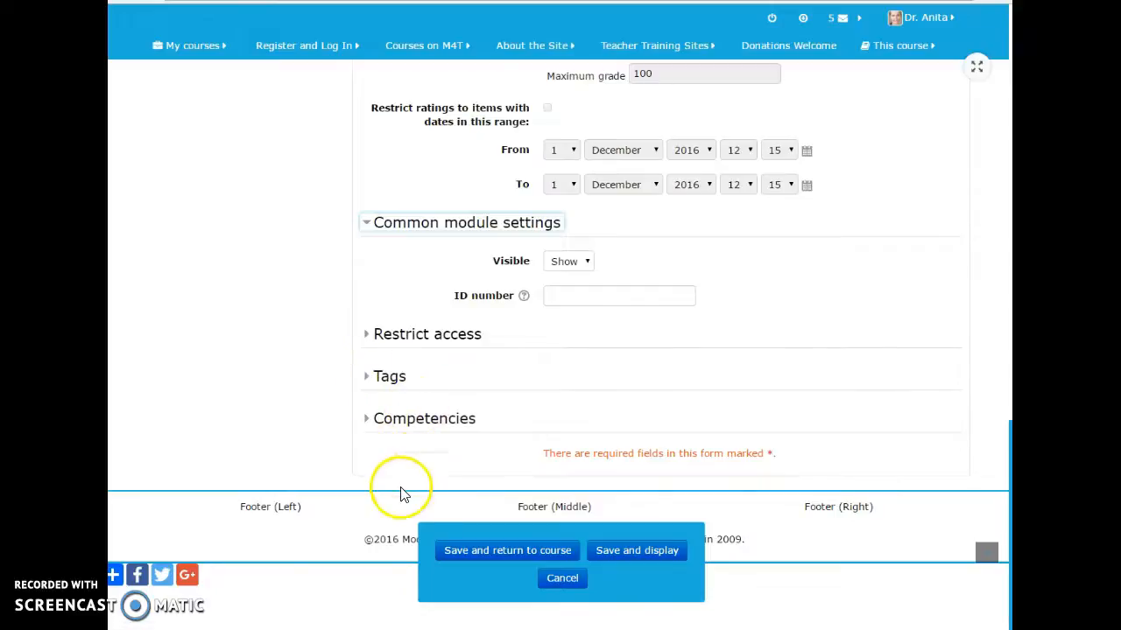
left_click(546, 585)
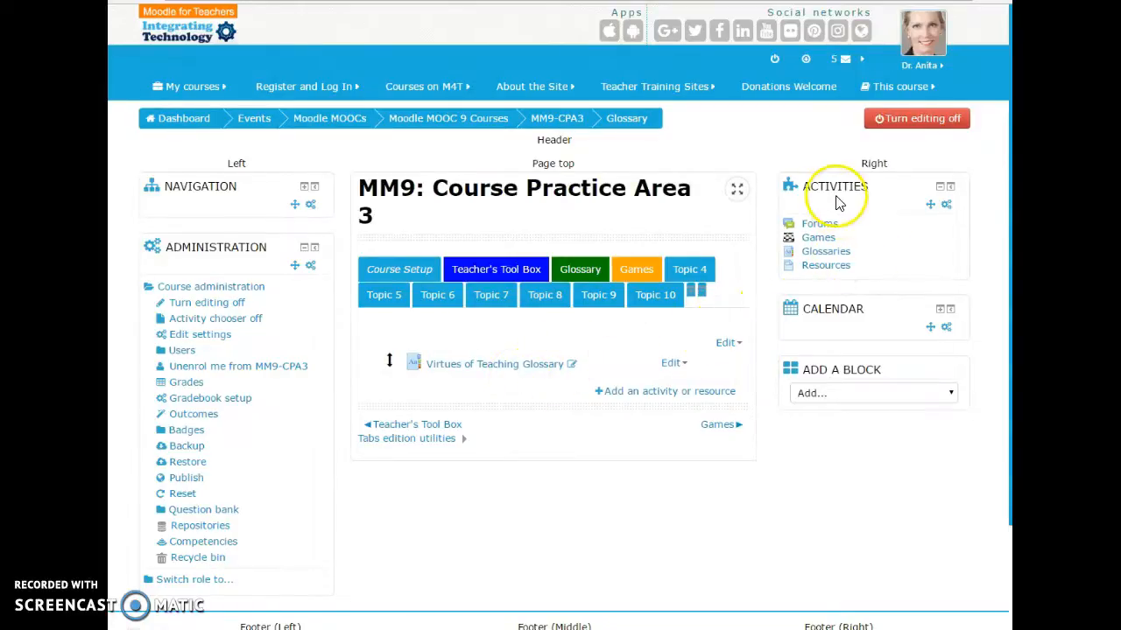
- Open the Virtues of Teaching Glossary from the course's list of glossaries and look through its entries
left_click(816, 253)
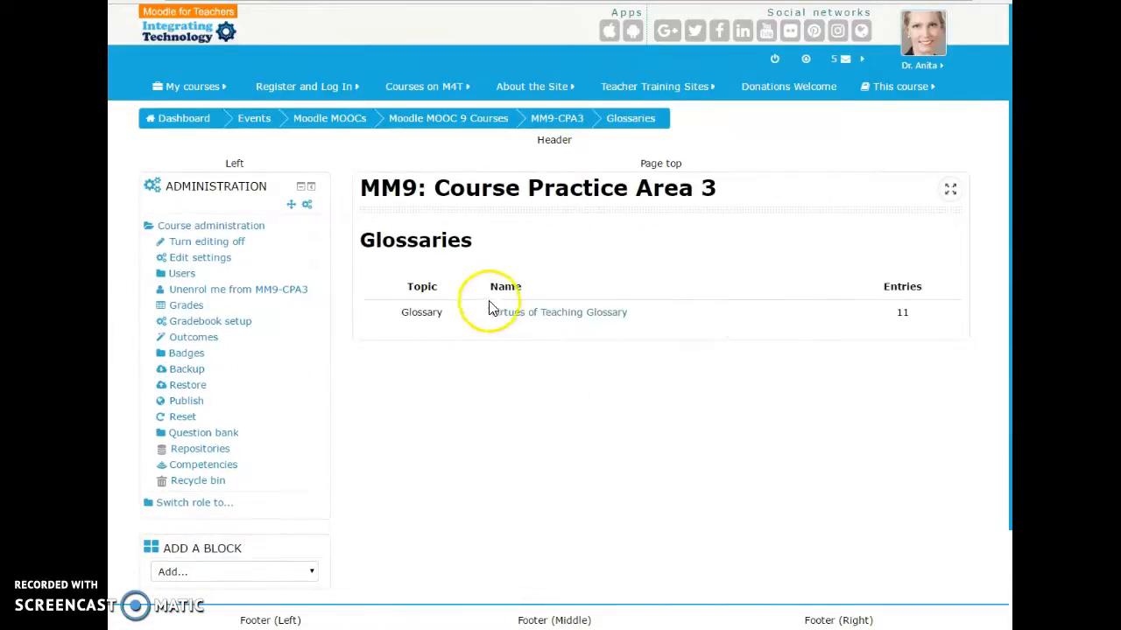
left_click(513, 322)
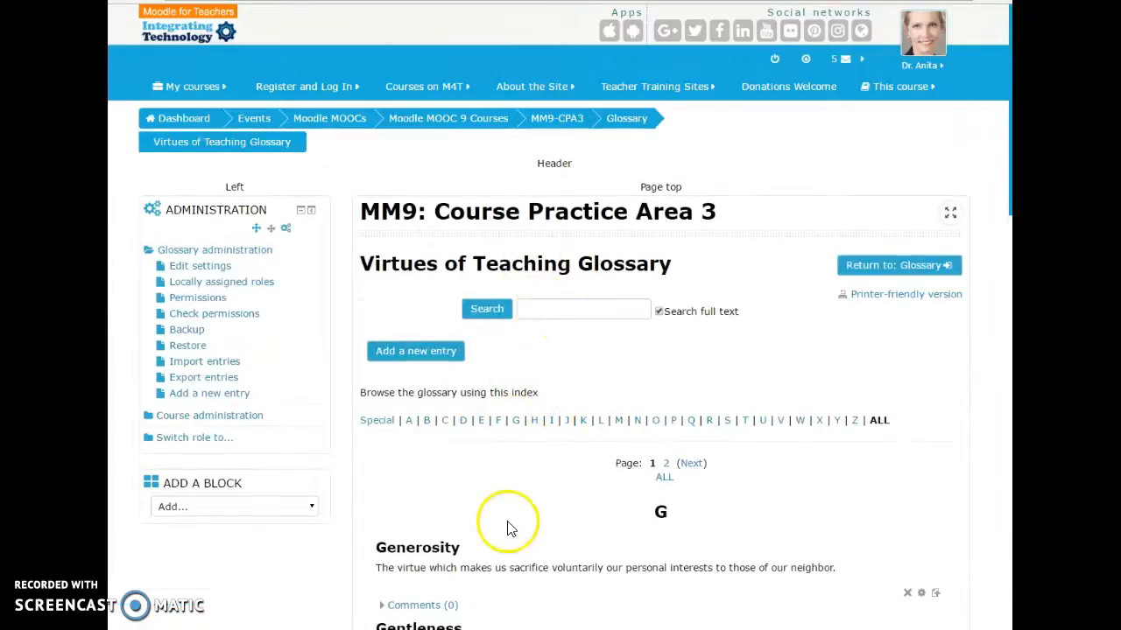
scroll(513, 460, "down", 8)
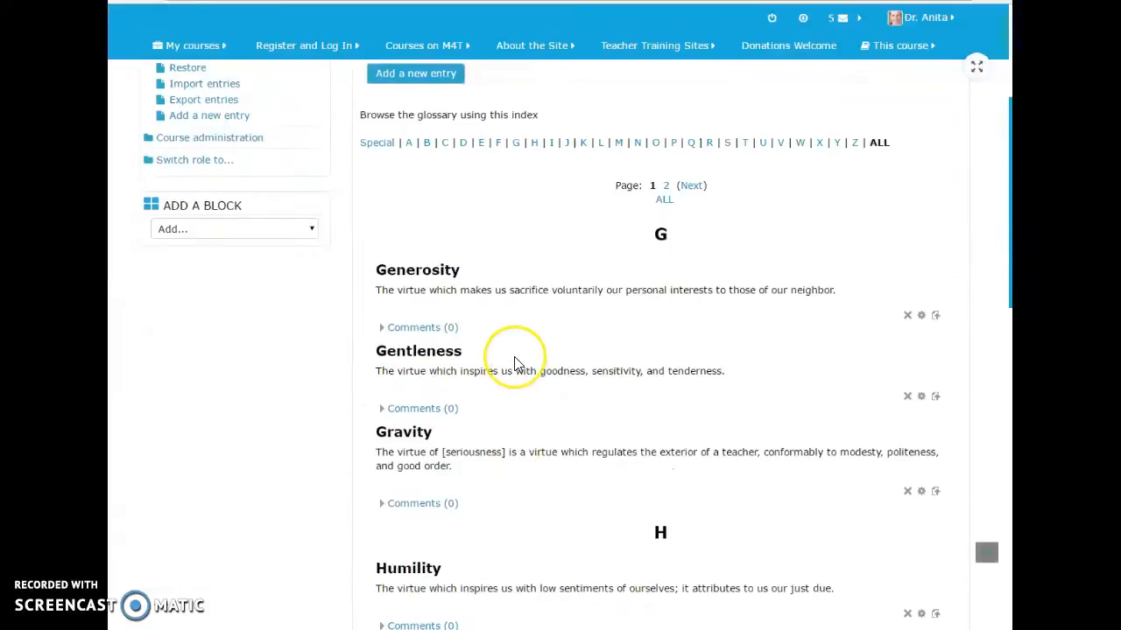
scroll(515, 363, "down", 6)
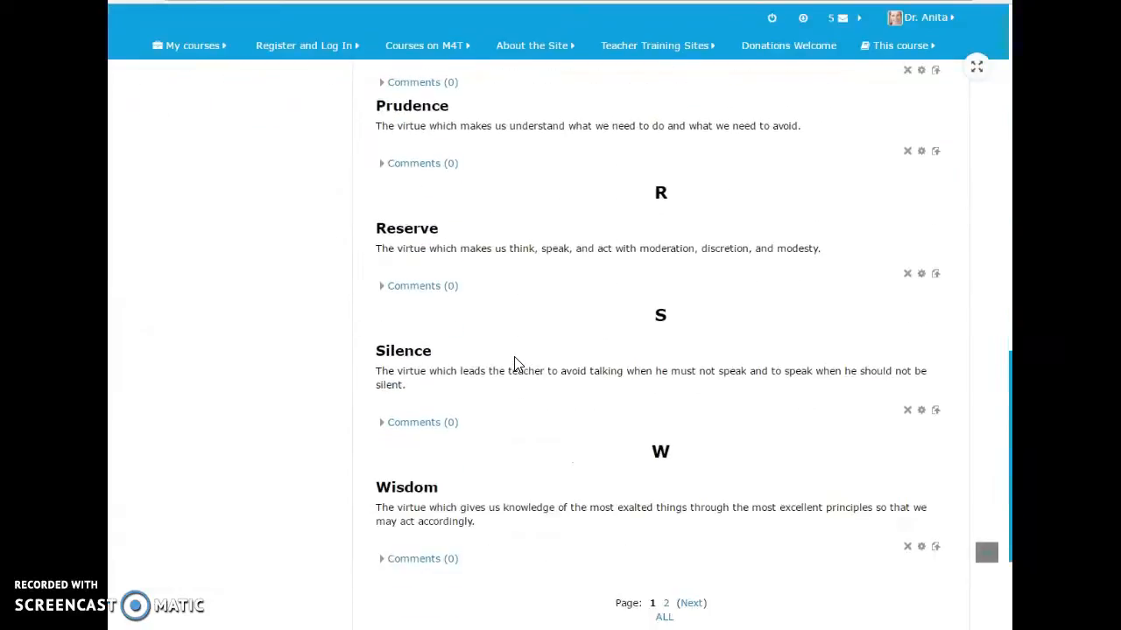
scroll(515, 365, "up", 14)
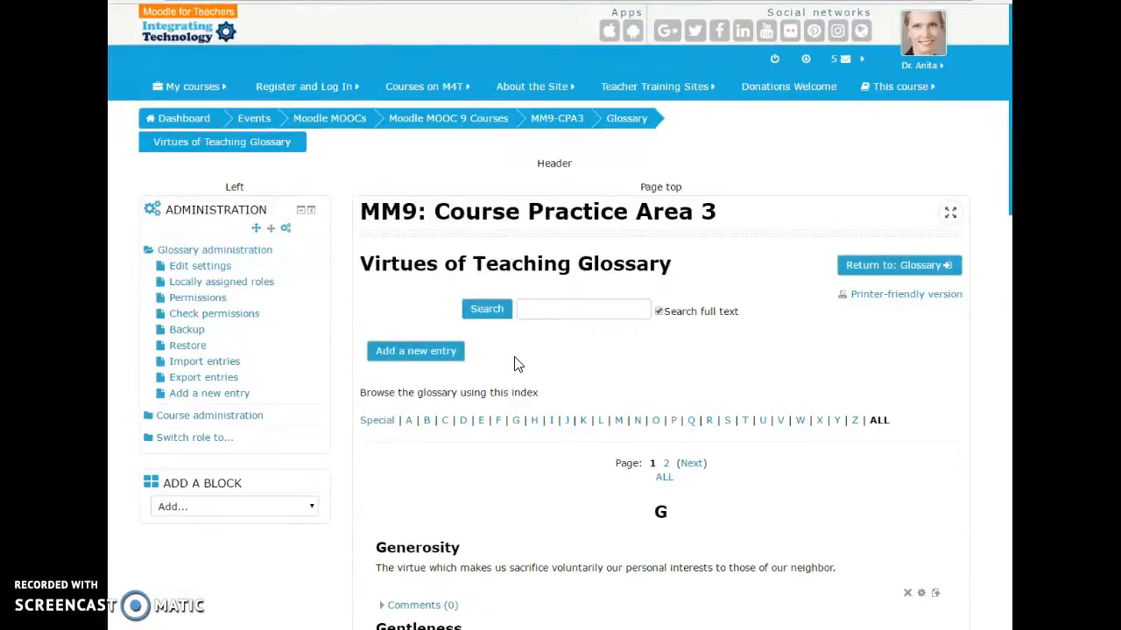
left_click(557, 371)
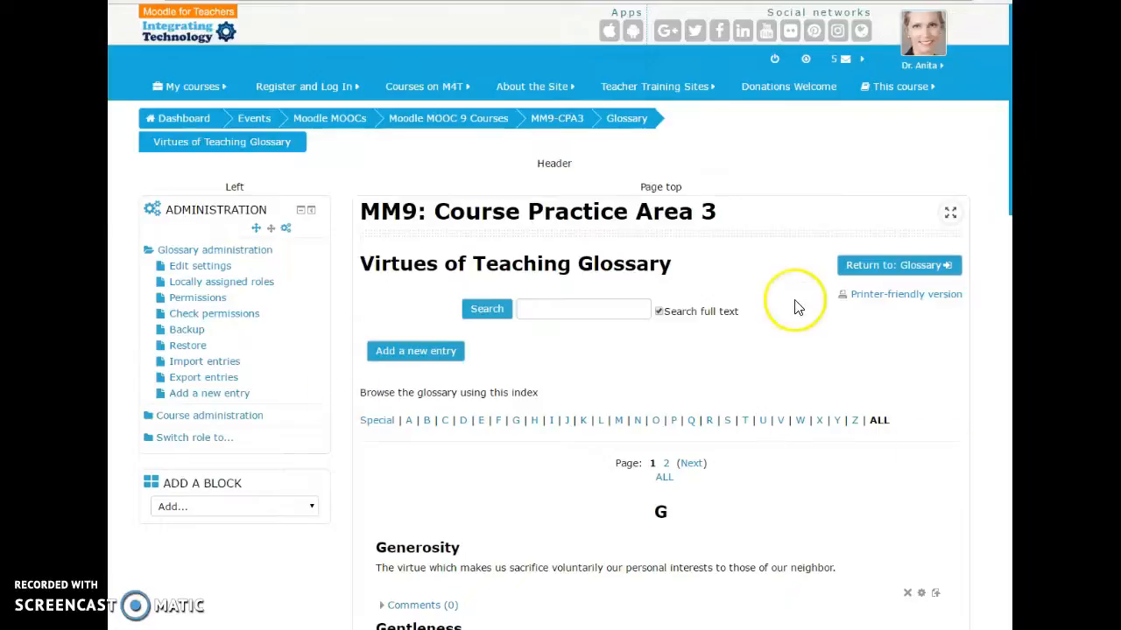
- Search the Virtues of Teaching Glossary for "winsom"
left_click(573, 305)
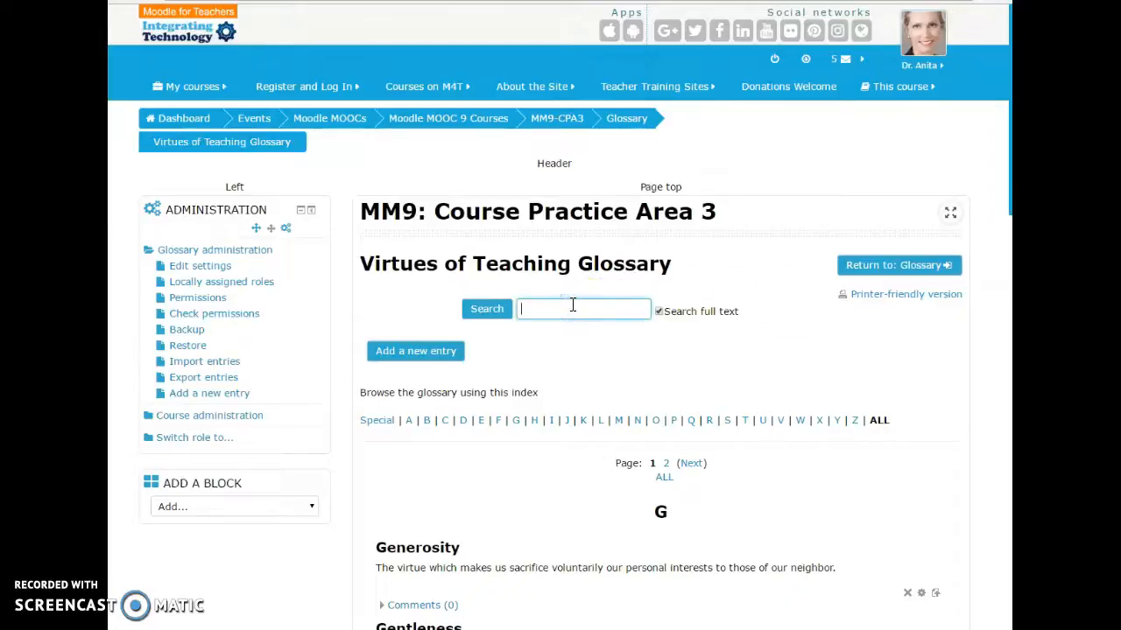
type("winsom")
key("Return")
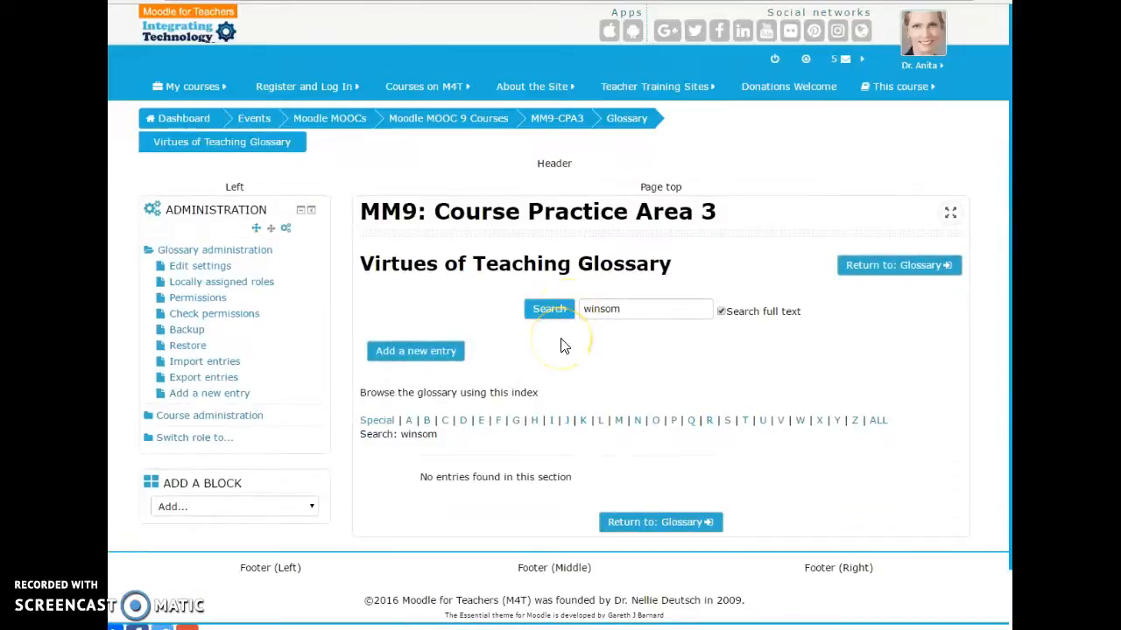
- Correct the glossary search term to "wisdom" and run the search in the Virtues of Teaching Glossary
left_click(599, 309)
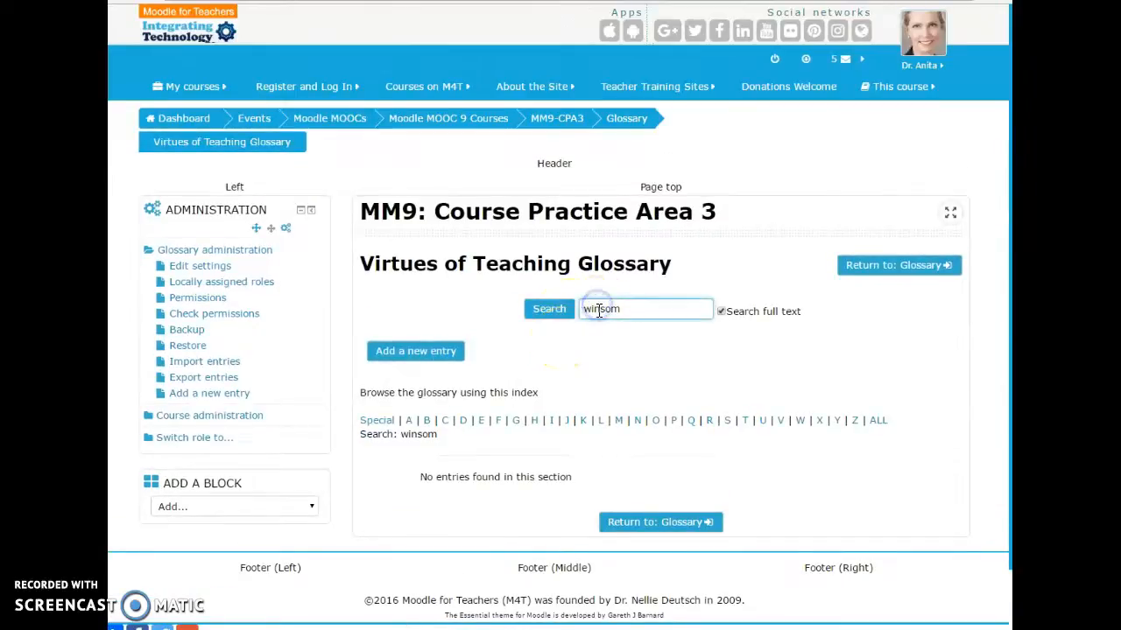
type("s")
key("Delete")
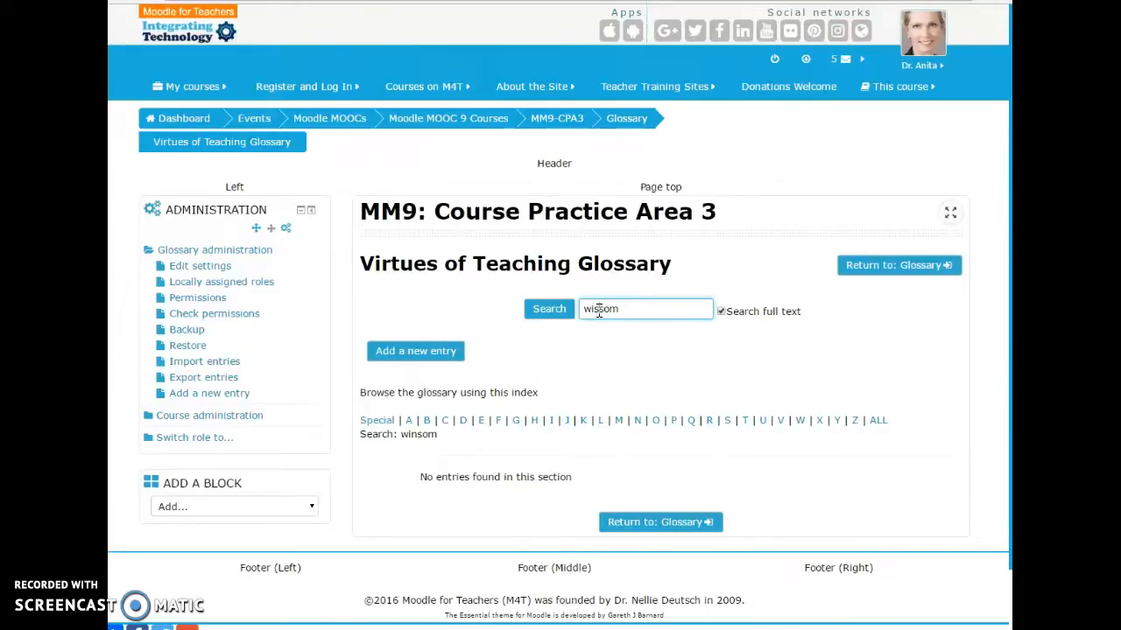
key("Delete")
type("d")
key("Return")
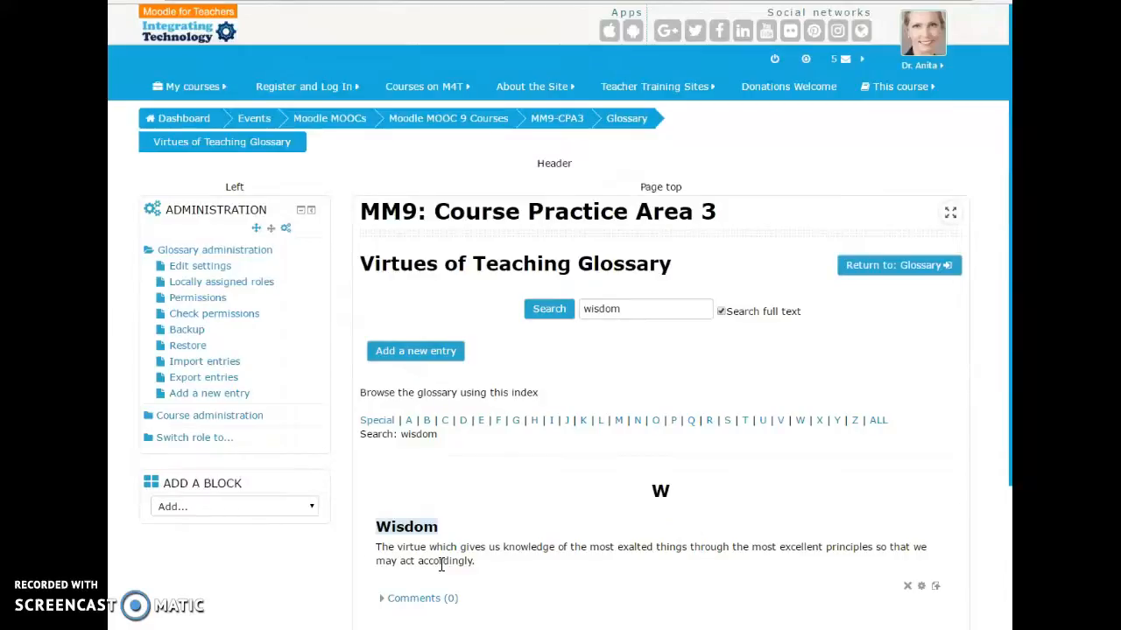
- Search the Virtues of Teaching Glossary for "Vigilance"
left_click_drag(628, 308, 532, 306)
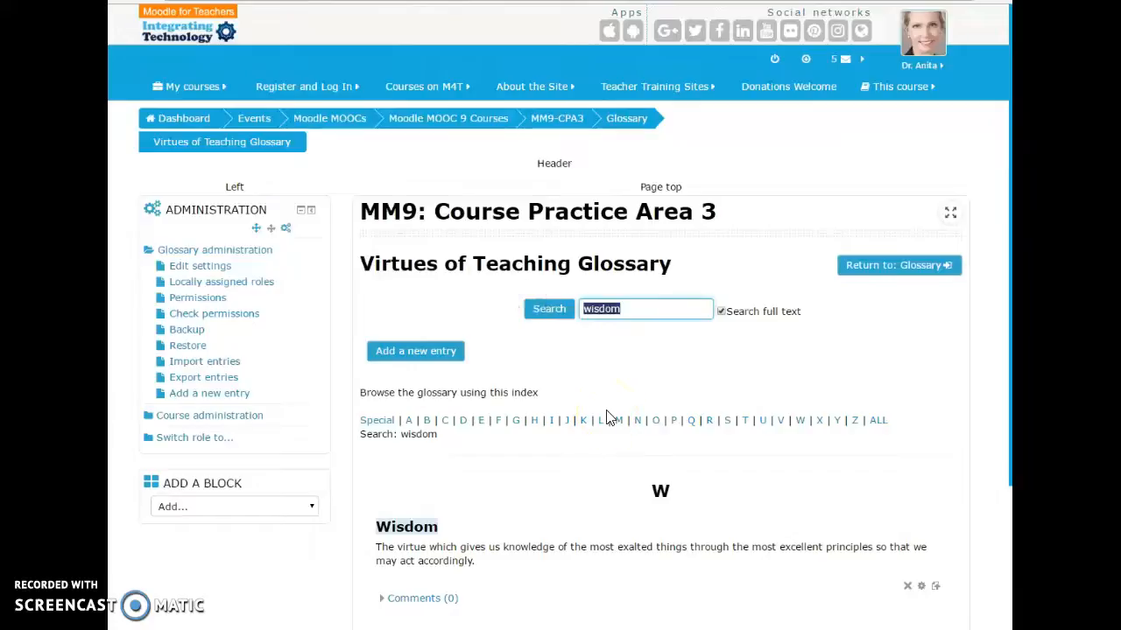
type("Vigilance")
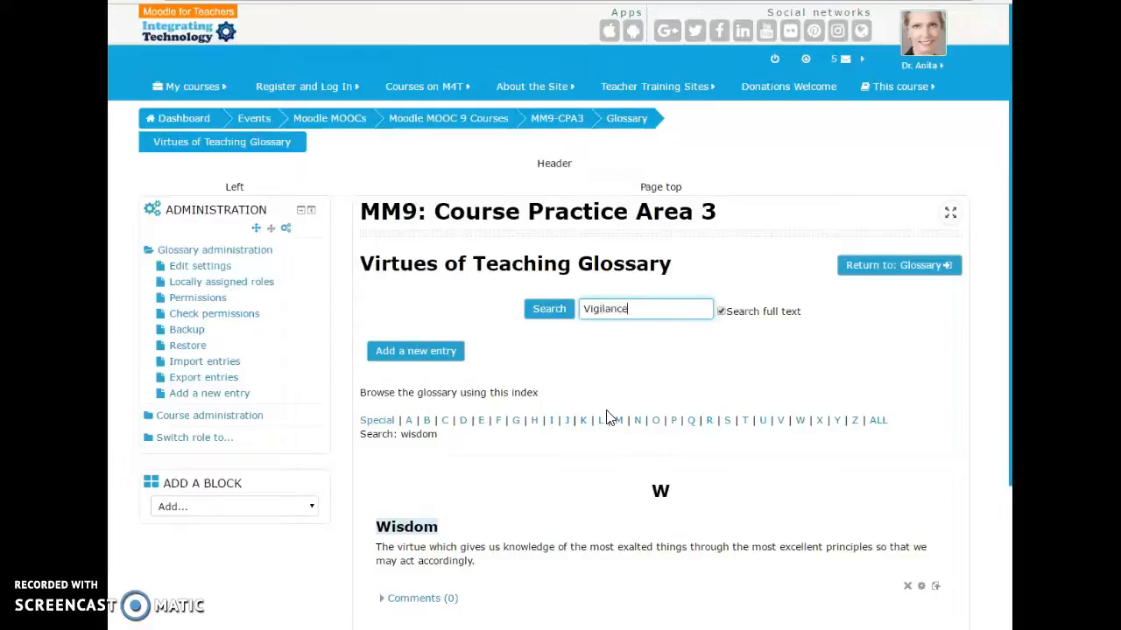
left_click(557, 311)
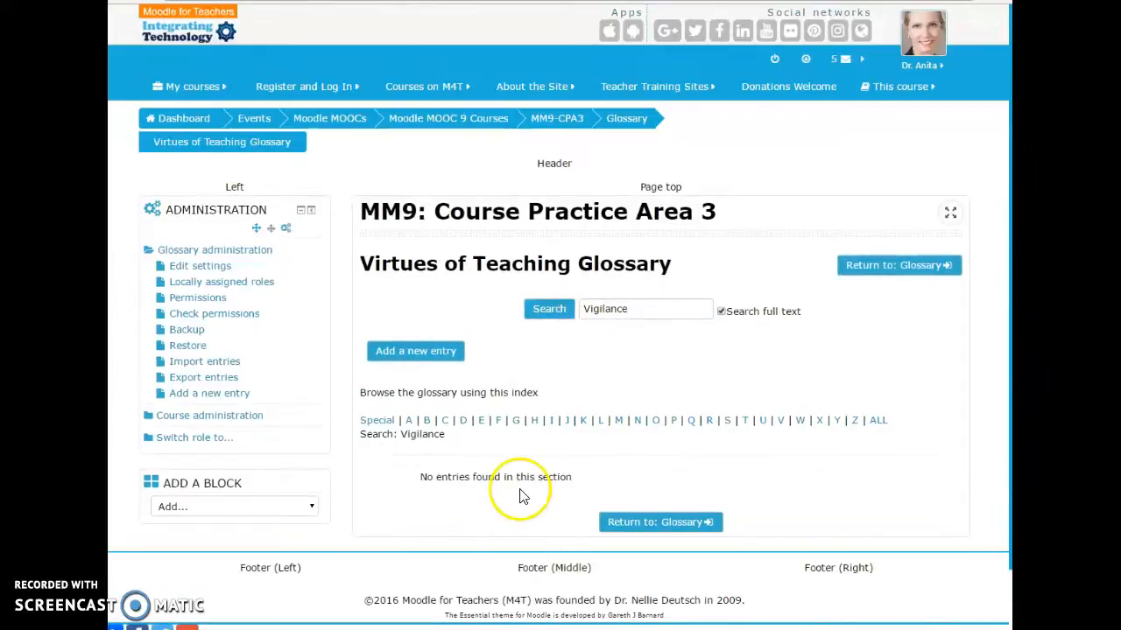
- Add and save the glossary entry "Vigilance" with the definition "The virtue which makes us diligent and painstaking in fulfilling all our duties."
left_click(431, 357)
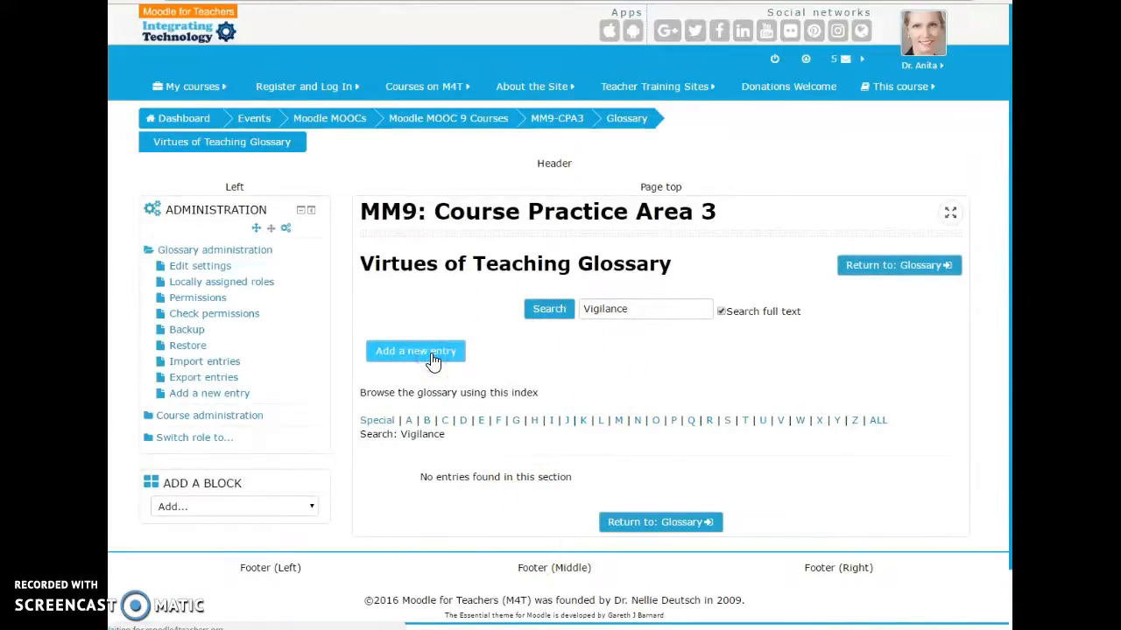
left_click(624, 349)
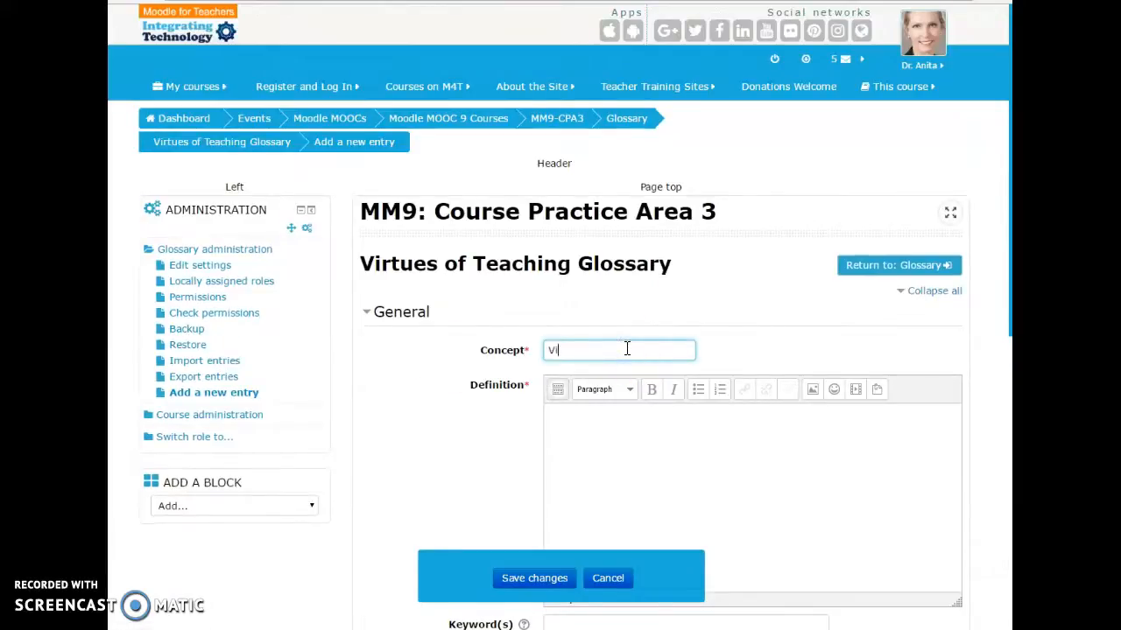
type("Vigilance")
left_click(591, 469)
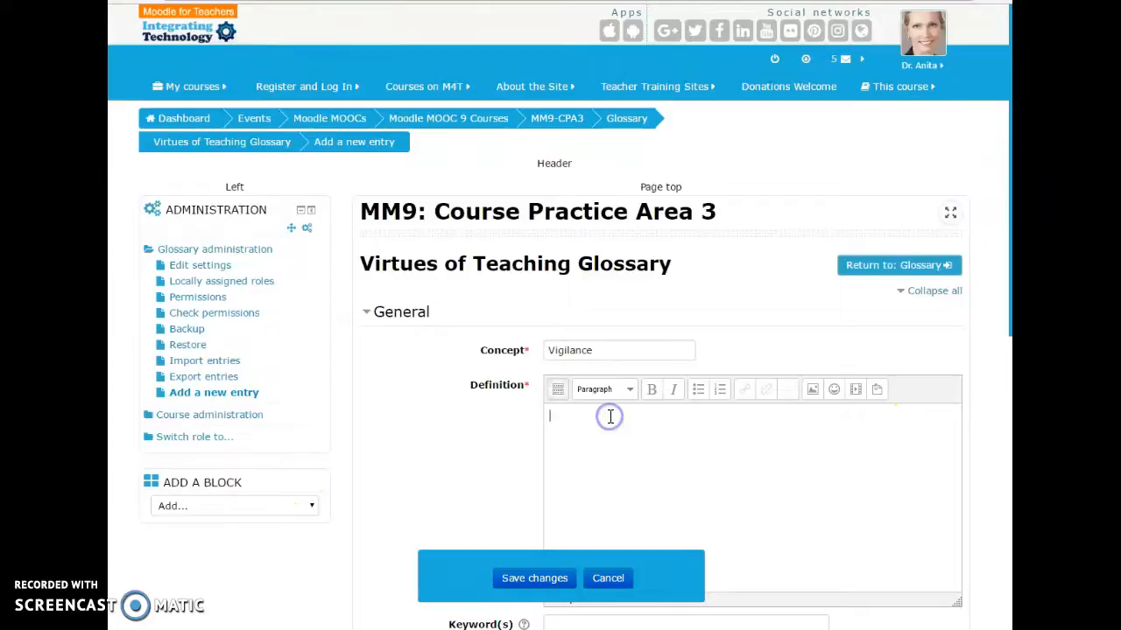
type("The virtue which makes us diligent and painstaking in fulfilling all our duties.")
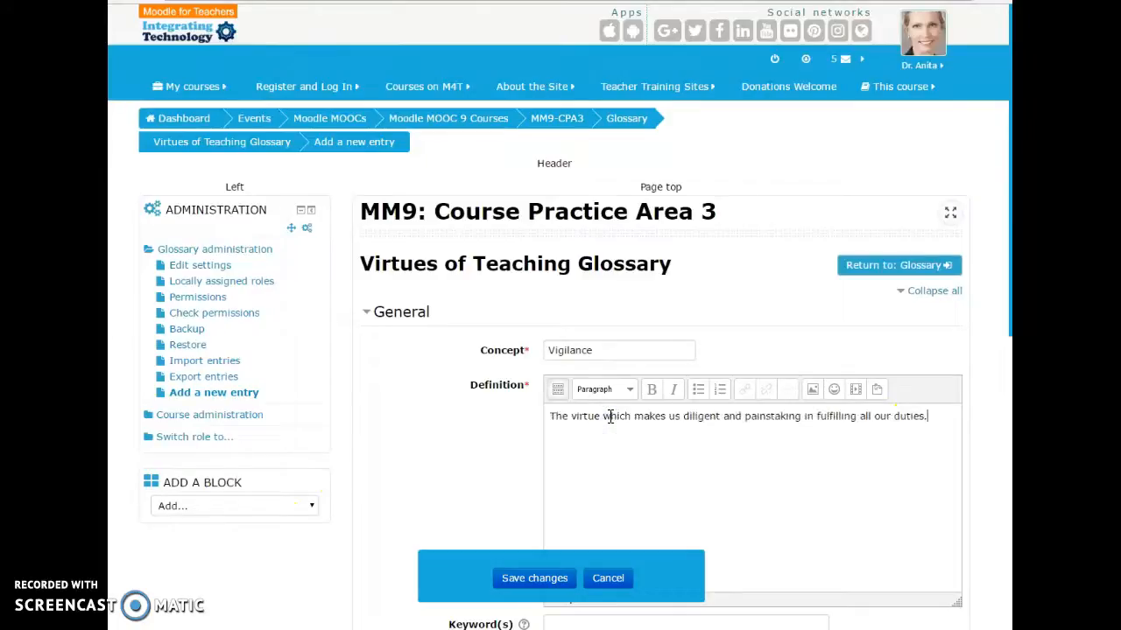
left_click(532, 578)
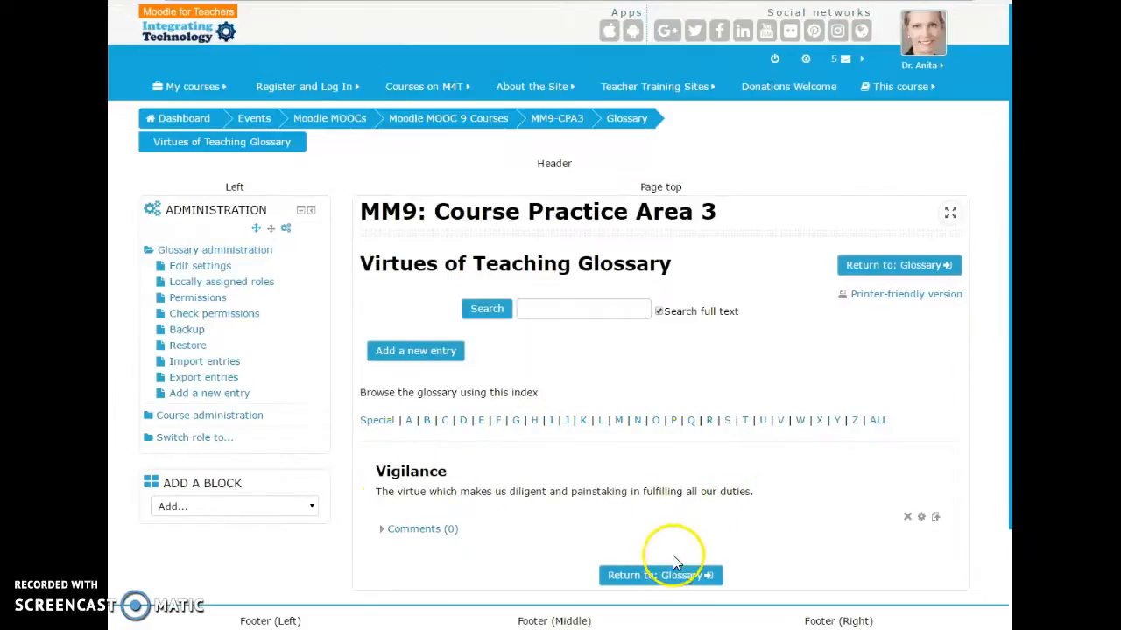
- Return to the course's glossary section, reopen the Virtues of Teaching Glossary and look through its first page of entries down to Vigilance
left_click(654, 575)
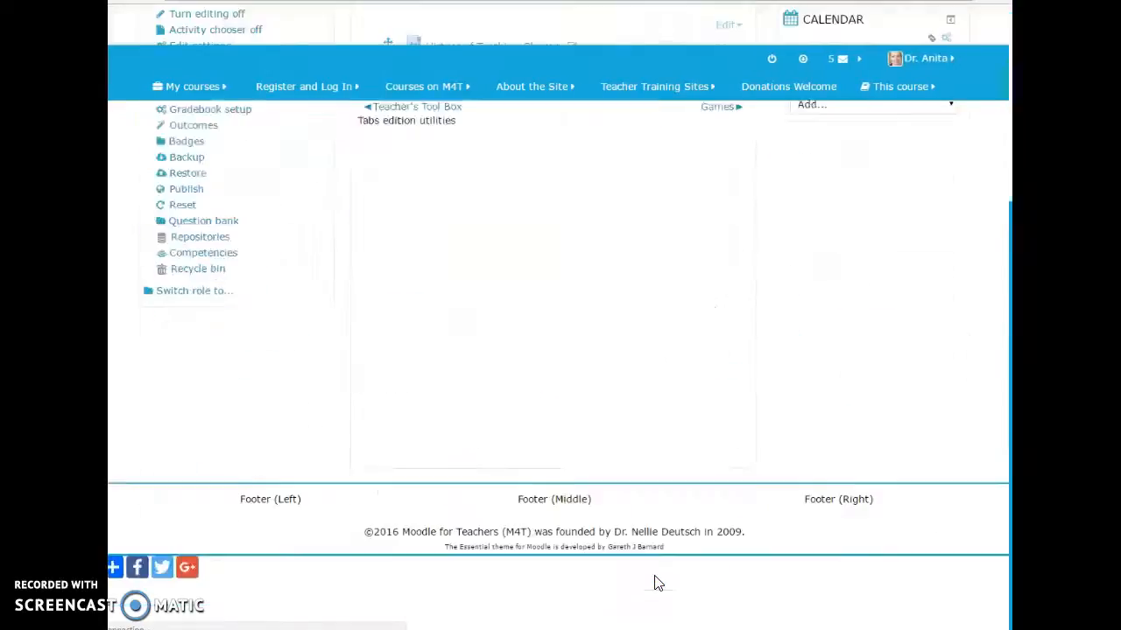
left_click(516, 232)
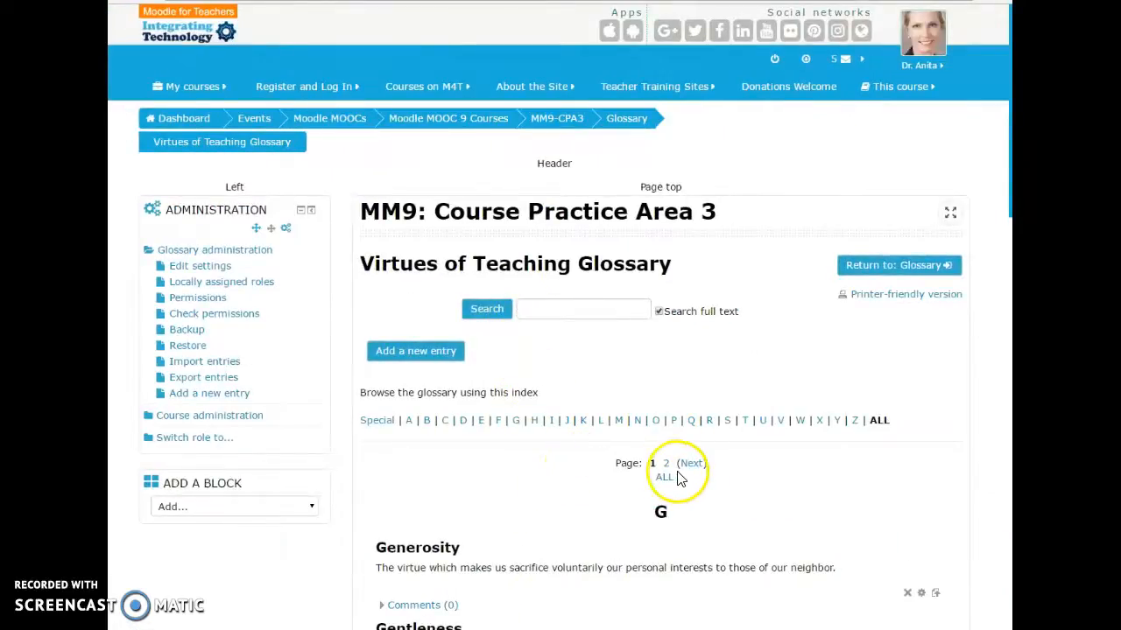
middle_click(575, 485)
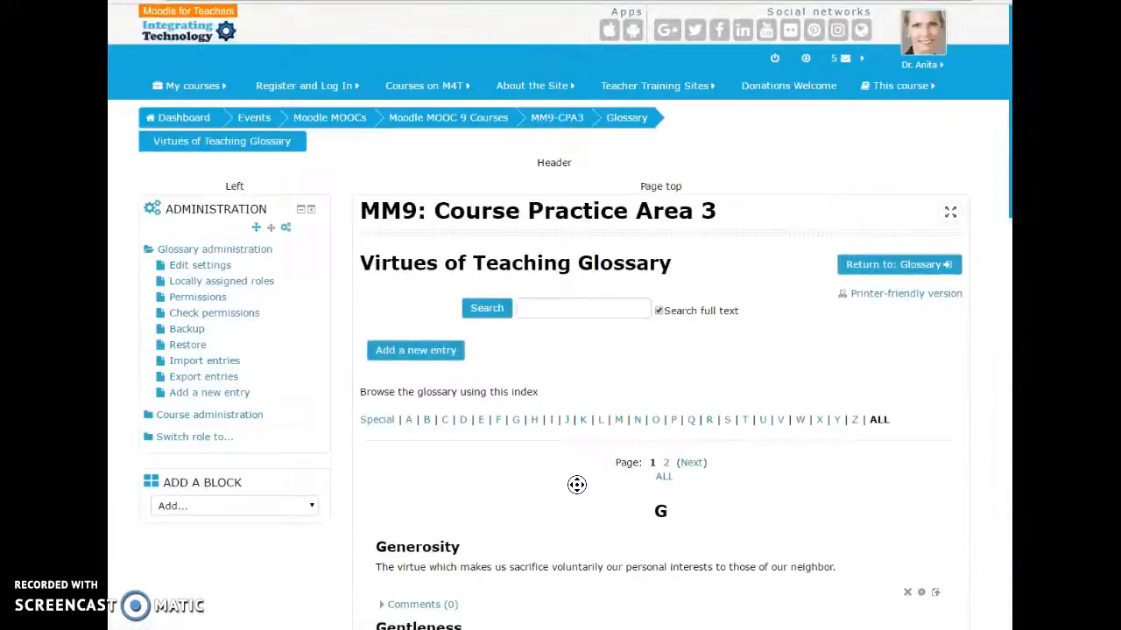
left_click(713, 388)
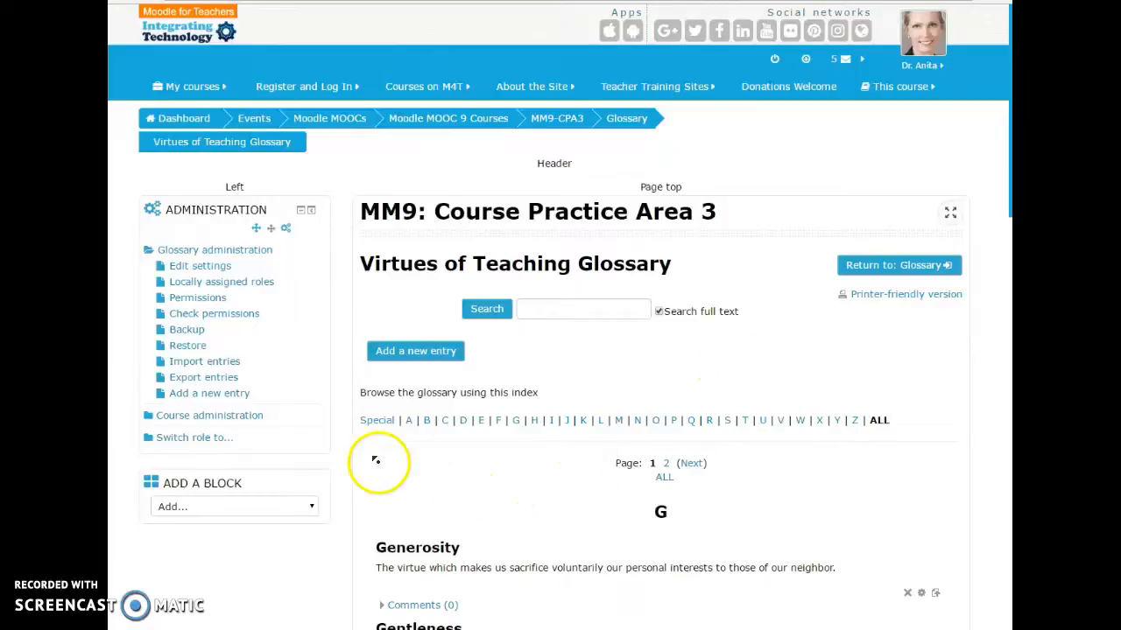
scroll(158, 610, "down", 1)
scroll(157, 611, "down", 11)
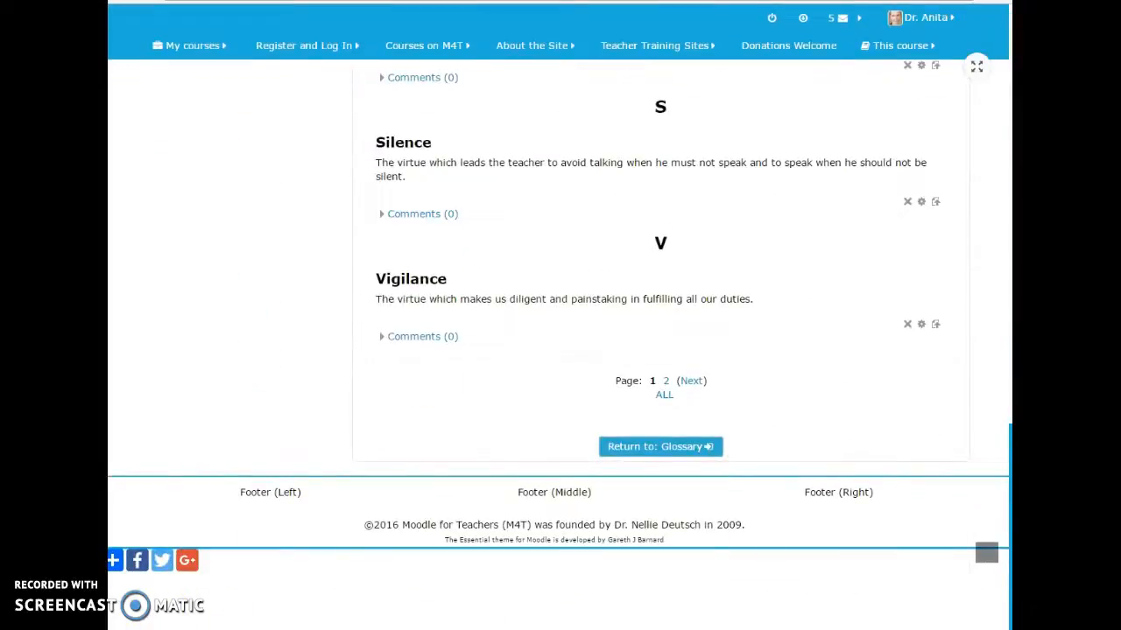